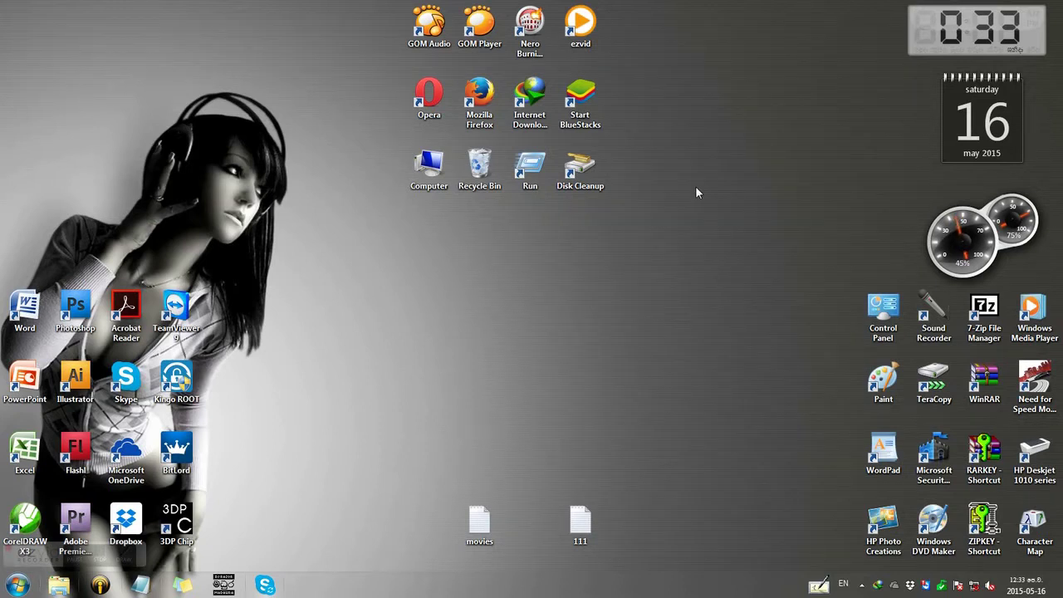
- Refresh the desktop and bring up the ThemePatcher folder window
{"action": "right_click", "coordinate": [698, 151]}
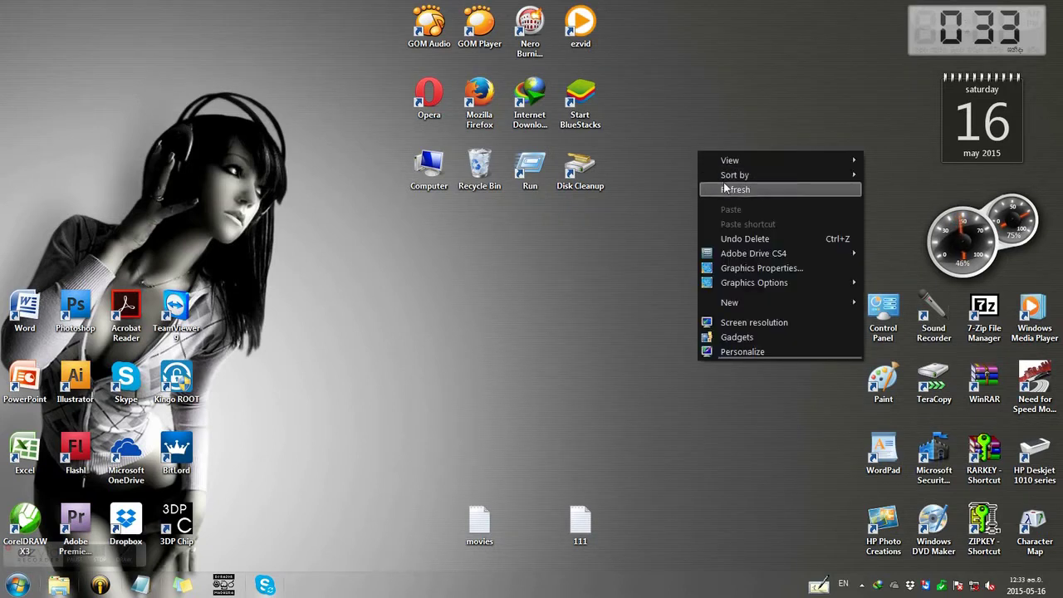
{"action": "left_click", "coordinate": [723, 184]}
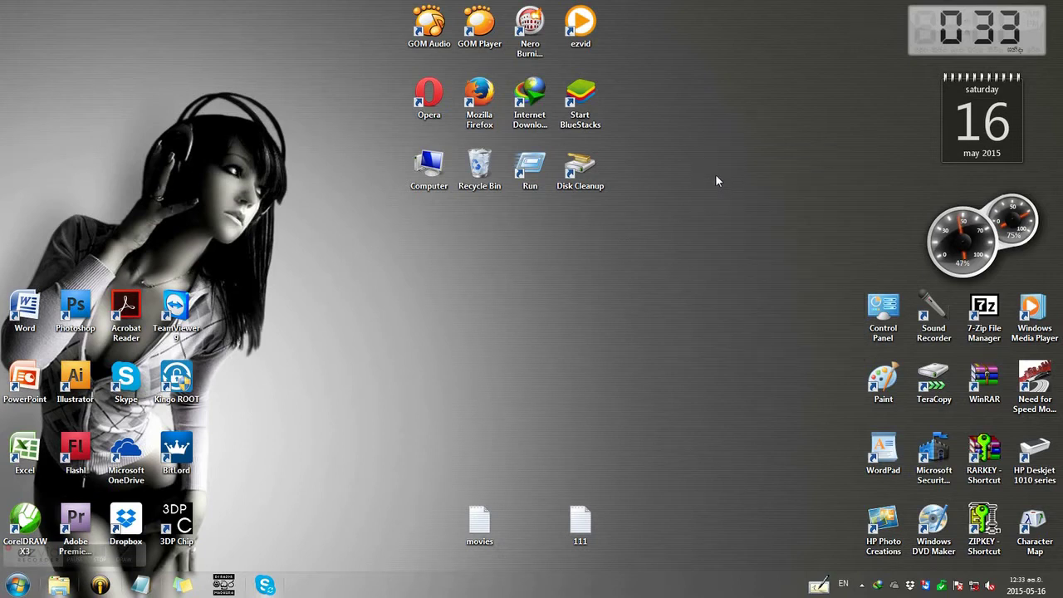
{"action": "right_click", "coordinate": [662, 120]}
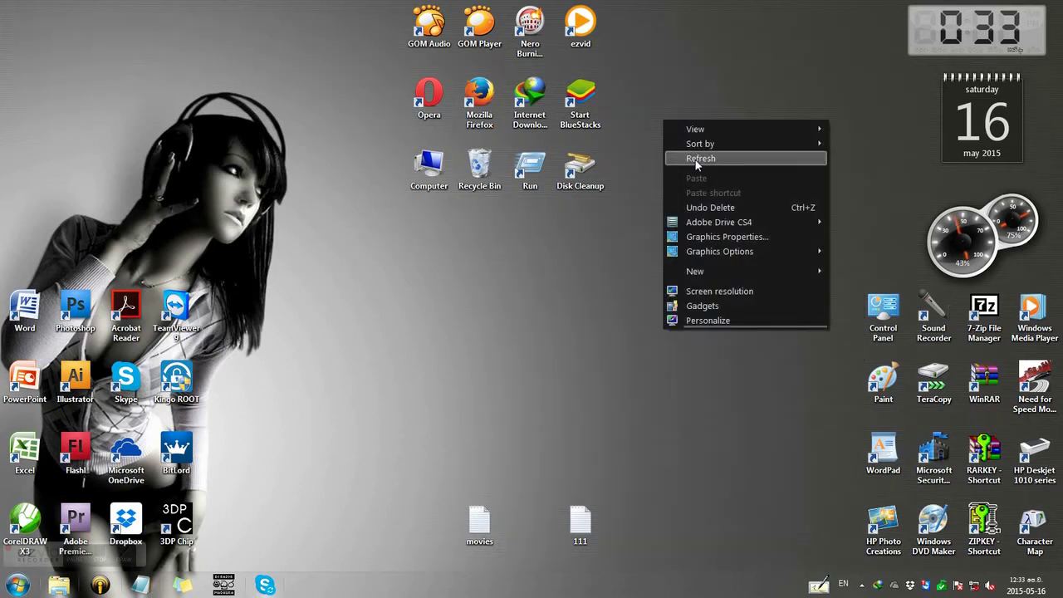
{"action": "left_click", "coordinate": [695, 160]}
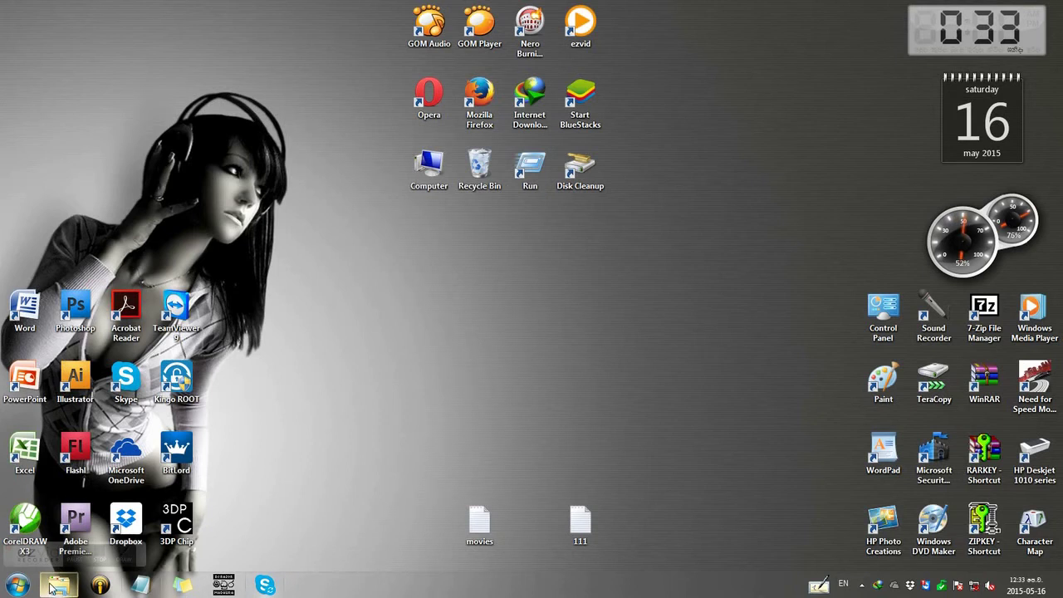
{"action": "left_click", "coordinate": [87, 489]}
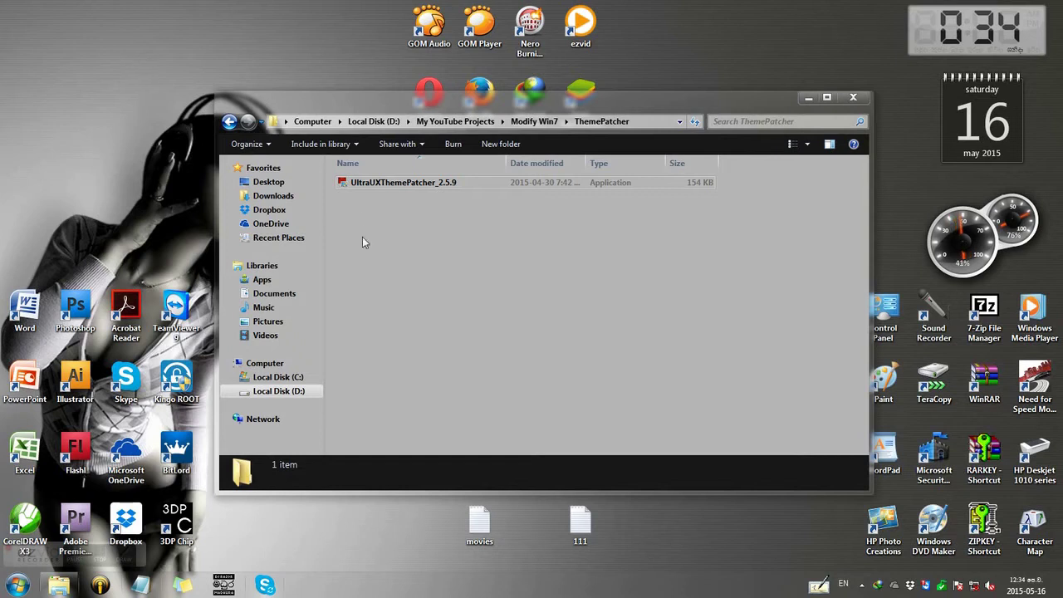
{"action": "left_click_drag", "start_coordinate": [332, 112], "coordinate": [310, 85]}
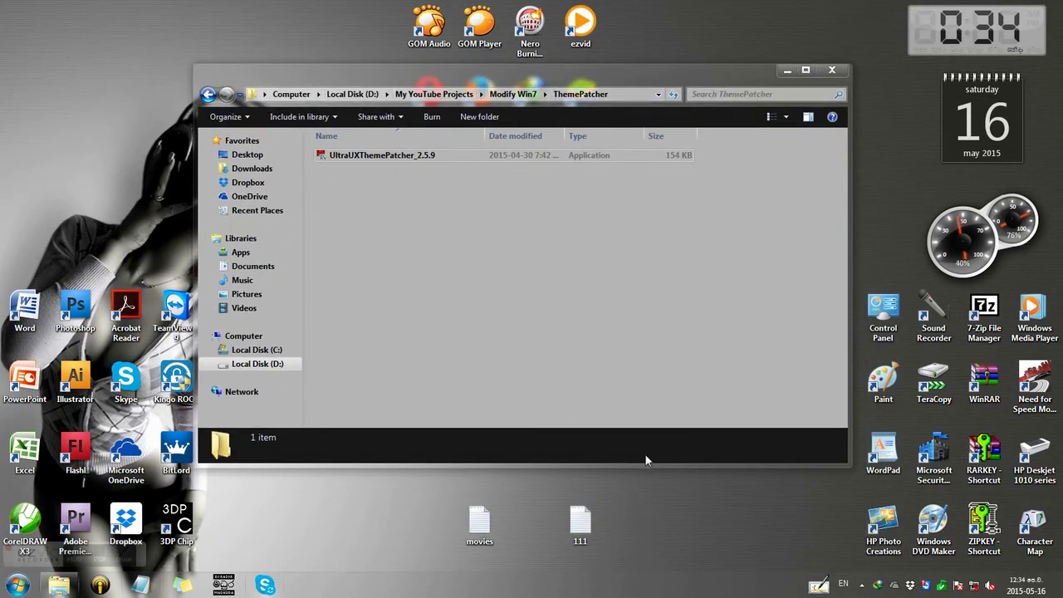
- Open the desktop Personalization settings, examine the installed themes, and minimize that window
{"action": "right_click", "coordinate": [662, 494]}
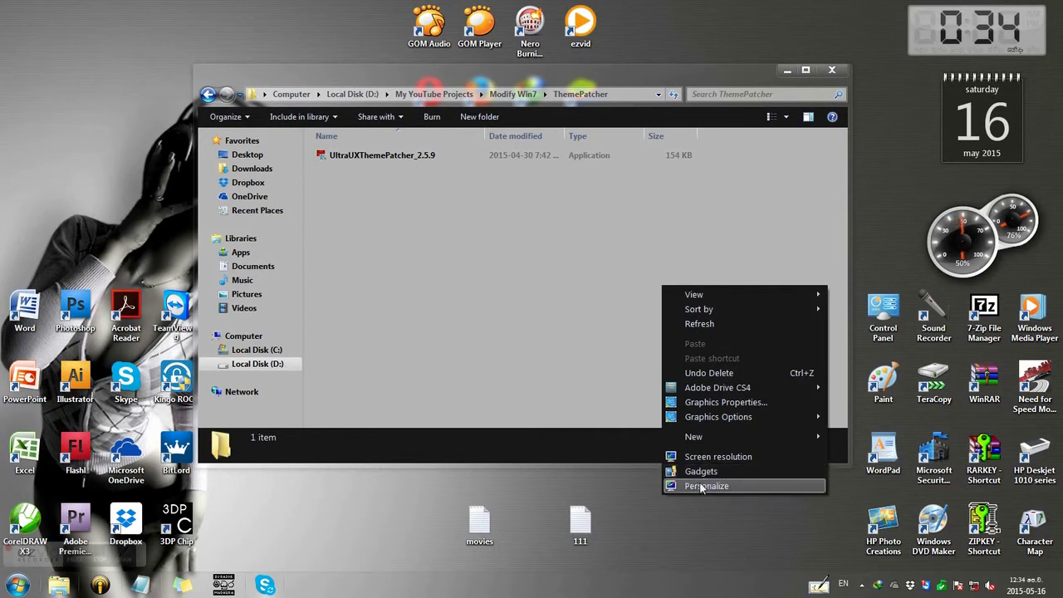
{"action": "left_click", "coordinate": [701, 485]}
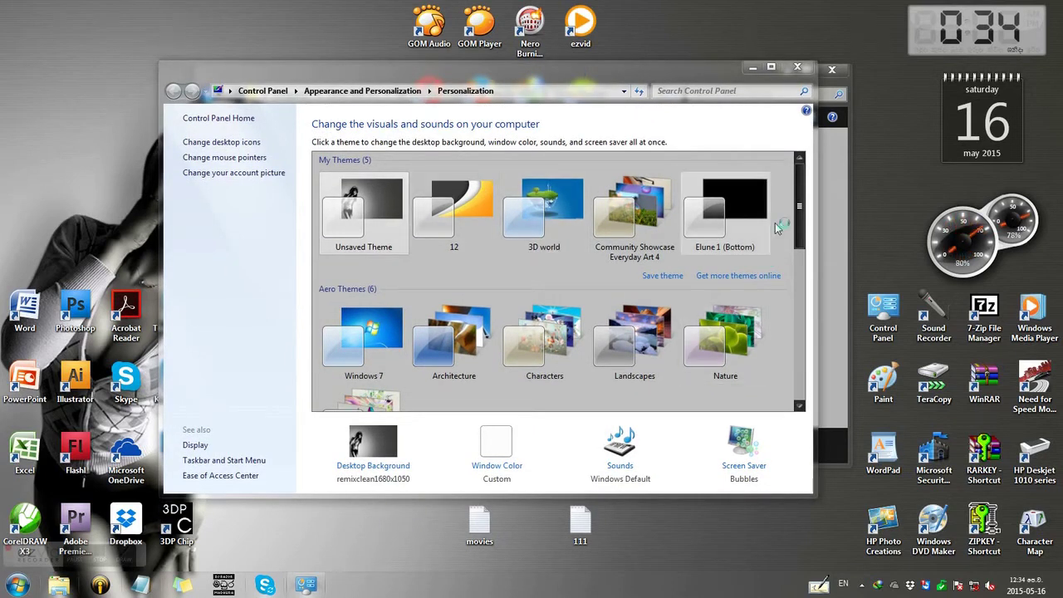
{"action": "left_click_drag", "start_coordinate": [799, 203], "coordinate": [787, 305]}
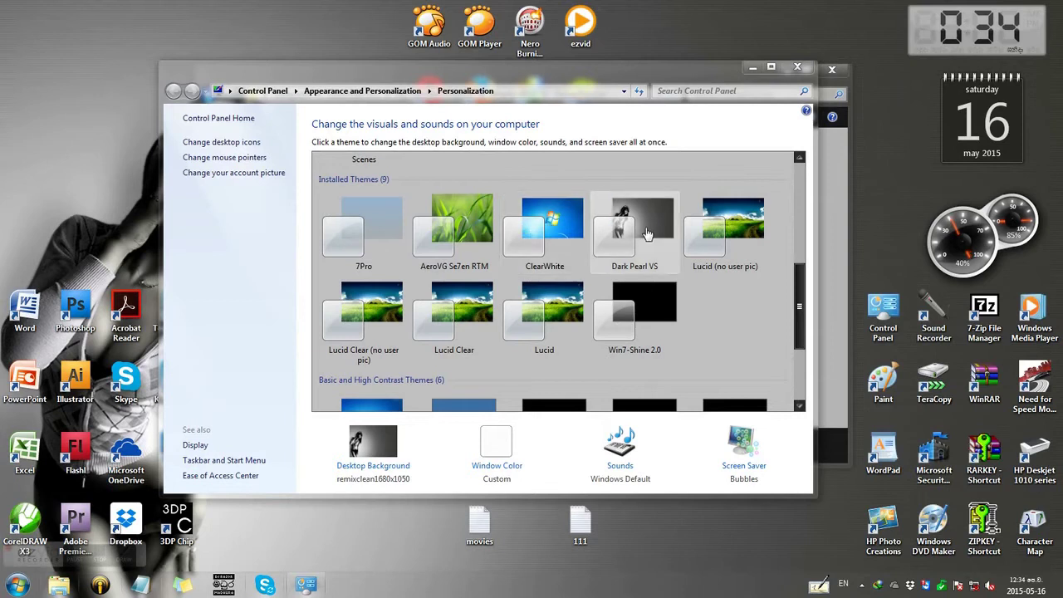
{"action": "left_click", "coordinate": [752, 66]}
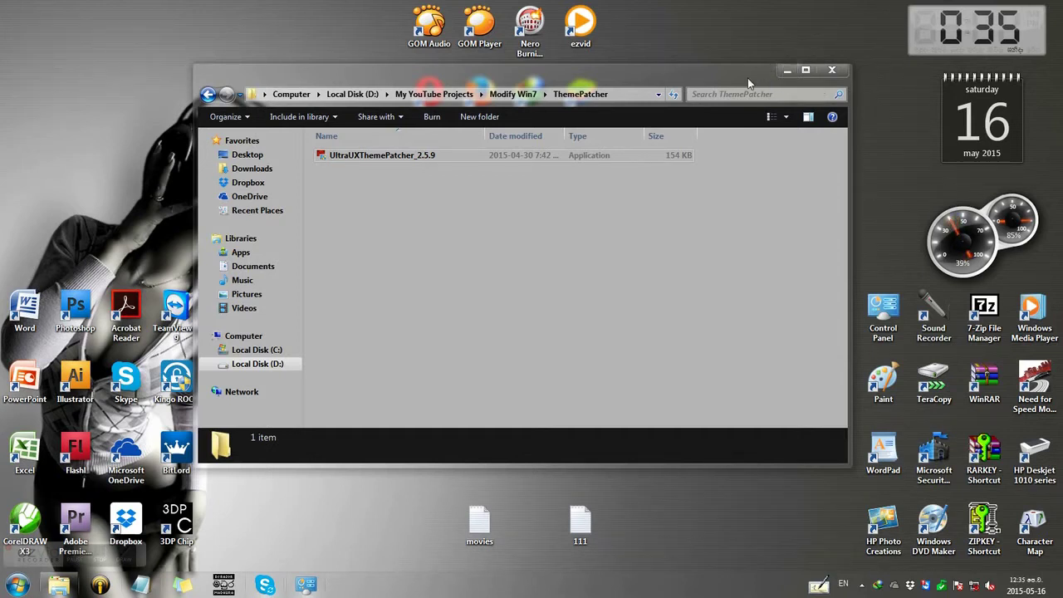
{"action": "left_click_drag", "start_coordinate": [710, 74], "coordinate": [737, 96]}
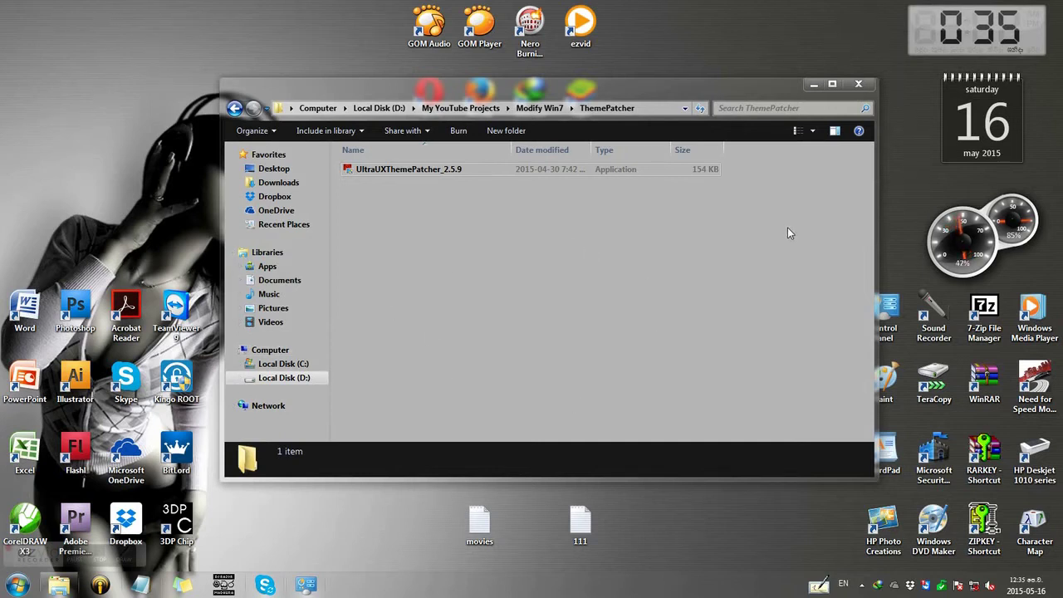
{"action": "left_click_drag", "start_coordinate": [600, 88], "coordinate": [587, 112]}
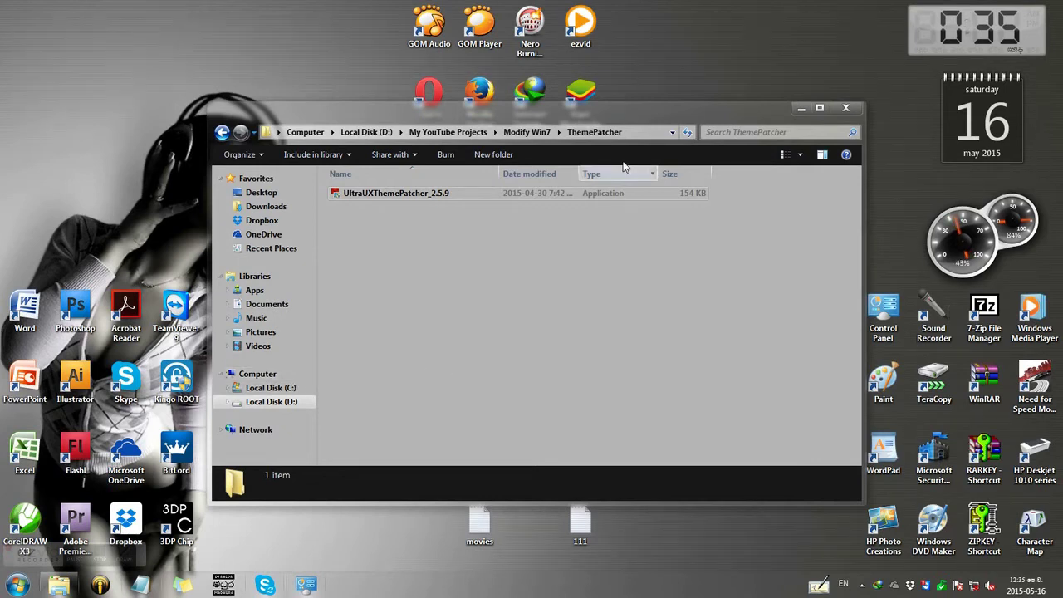
{"action": "mouse_move", "coordinate": [626, 110]}
{"action": "left_mouse_down"}
{"action": "mouse_move", "coordinate": [648, 150]}
{"action": "mouse_move", "coordinate": [637, 88]}
{"action": "mouse_move", "coordinate": [619, 97]}
{"action": "mouse_move", "coordinate": [630, 94]}
{"action": "left_mouse_up"}
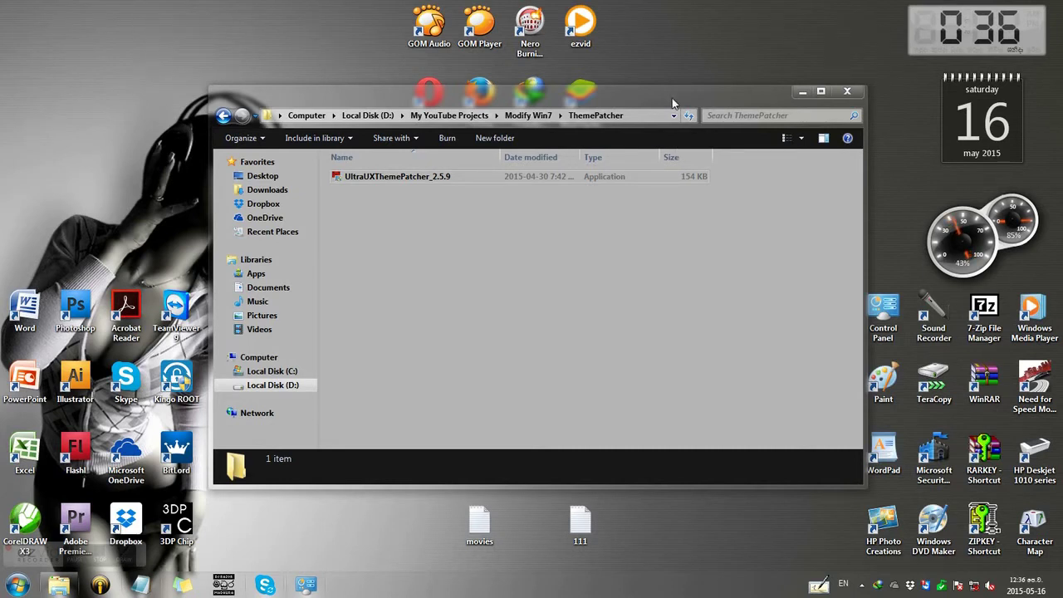
{"action": "left_click_drag", "start_coordinate": [671, 98], "coordinate": [674, 73]}
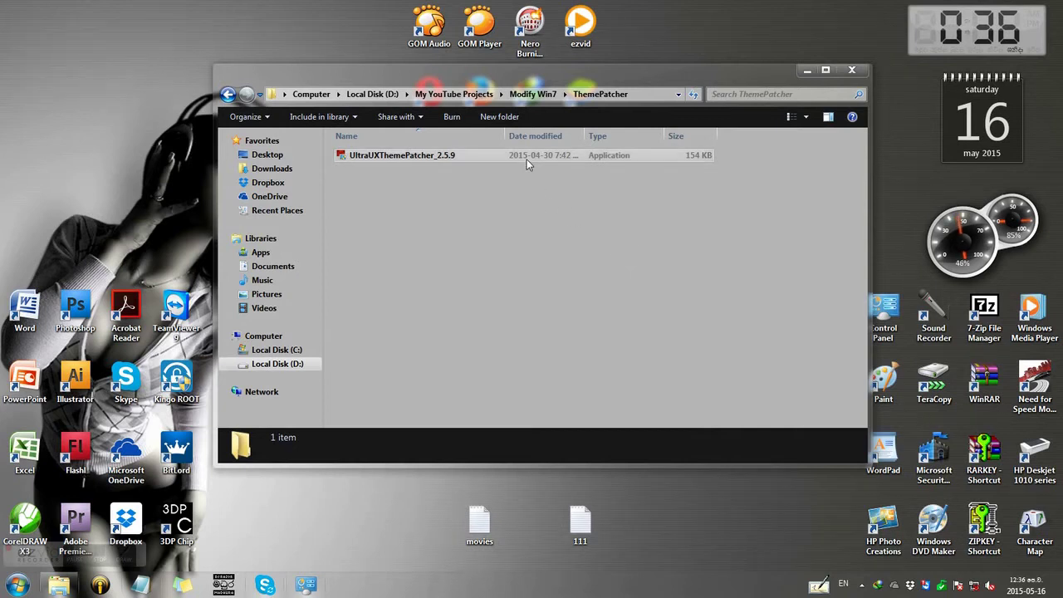
{"action": "left_click", "coordinate": [804, 71]}
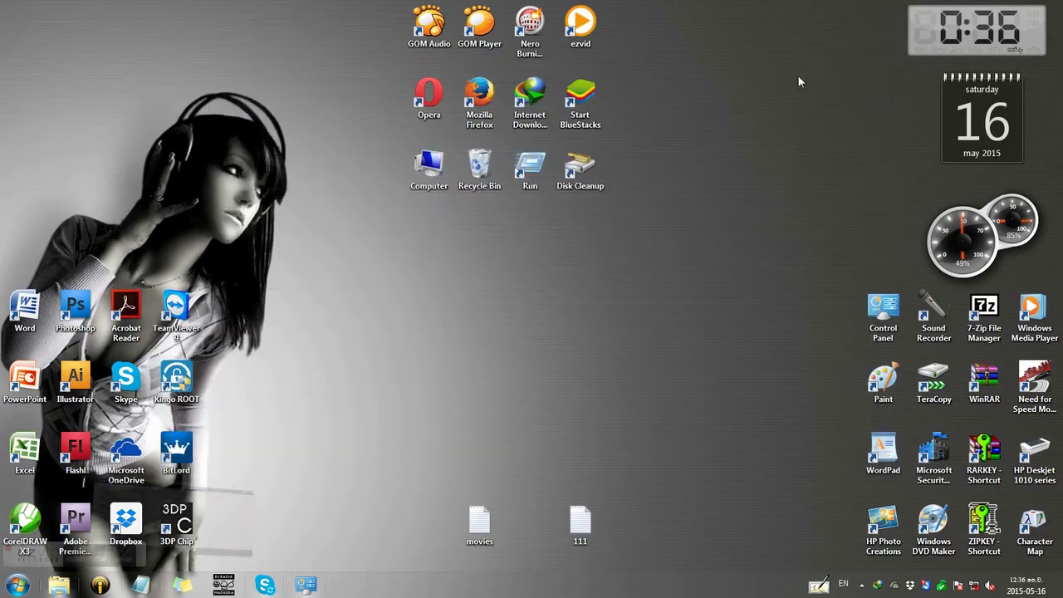
{"action": "right_click", "coordinate": [611, 280]}
{"action": "left_click", "coordinate": [660, 319]}
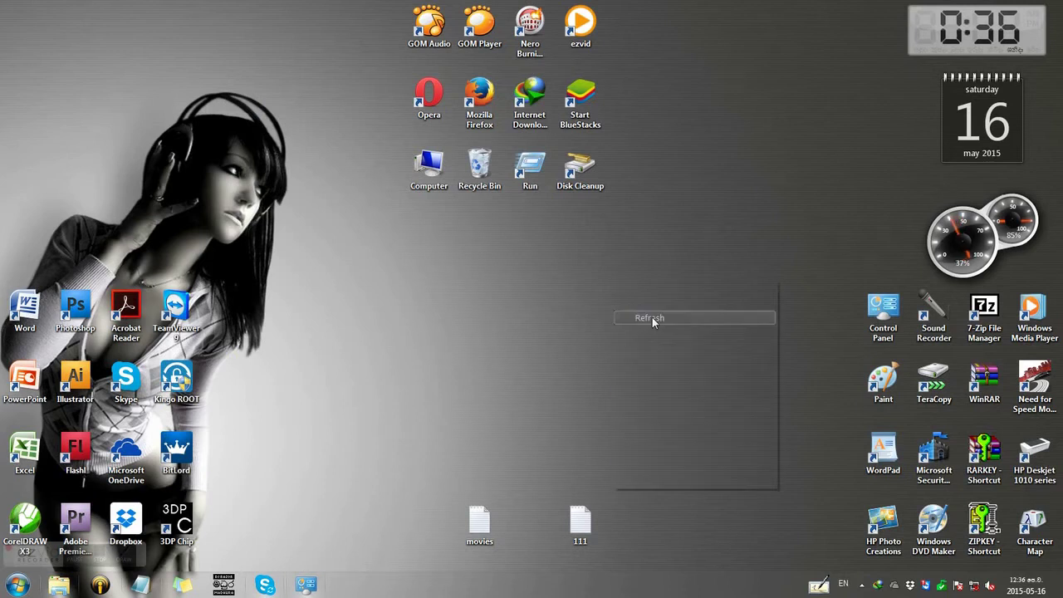
- Restore the file window, go back to the Modify Win7 folder and open its Patched Themes subfolder
{"action": "left_click", "coordinate": [61, 585]}
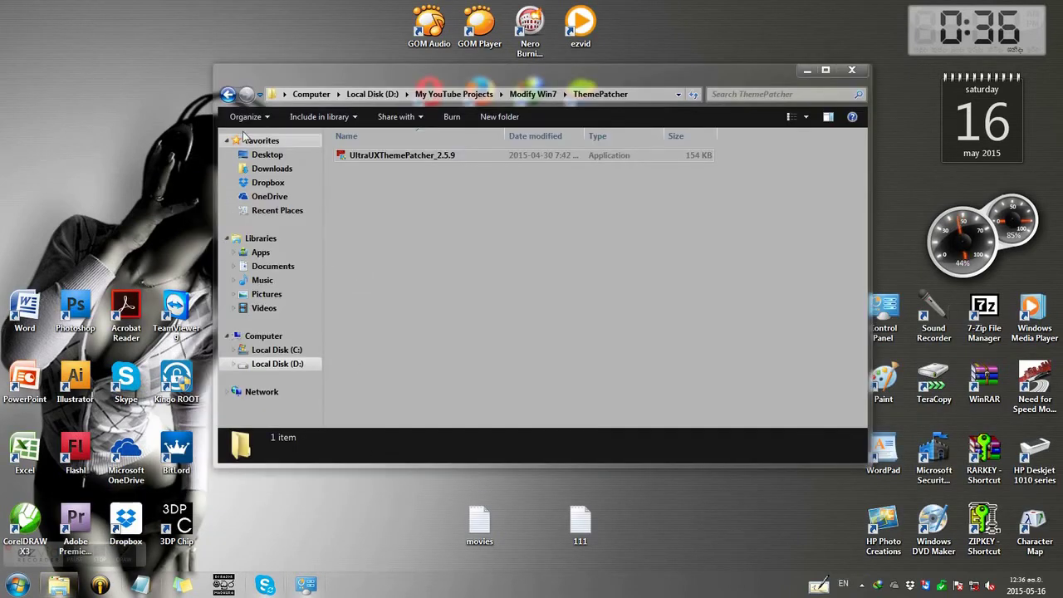
{"action": "left_click", "coordinate": [228, 95]}
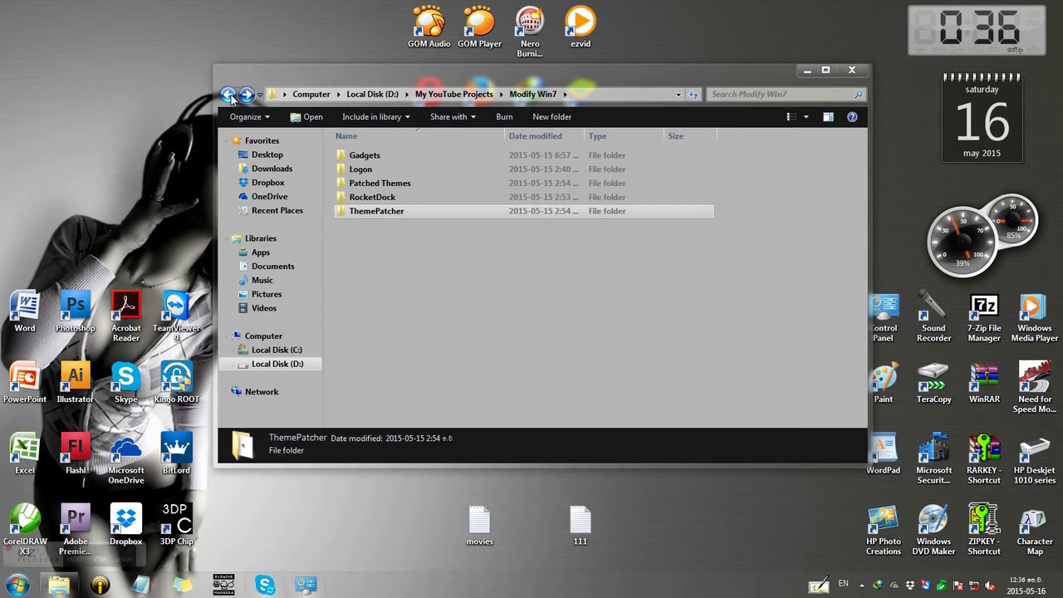
{"action": "double_click", "coordinate": [403, 184]}
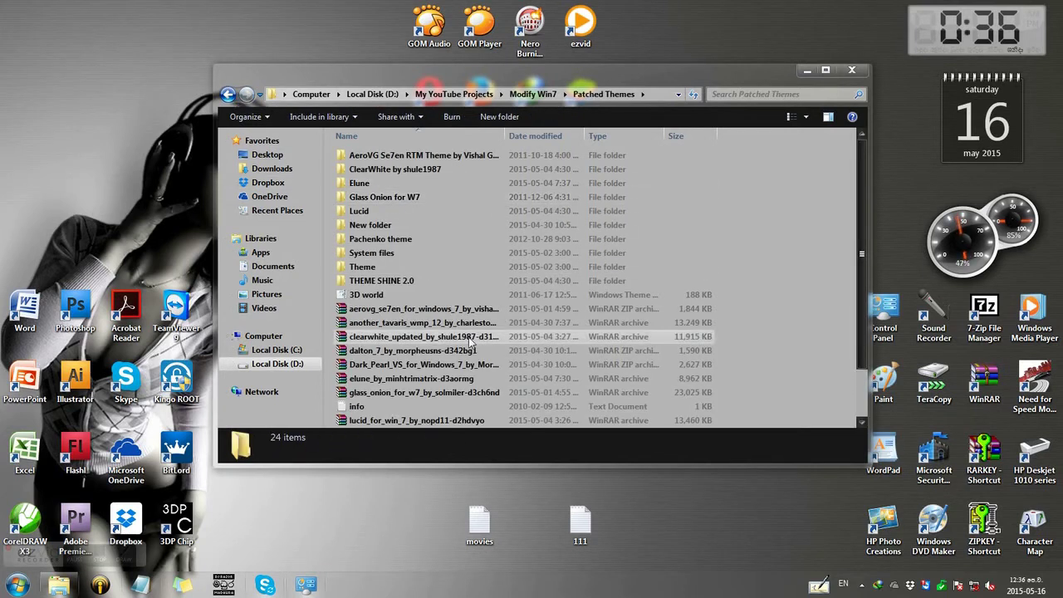
{"action": "scroll", "coordinate": [471, 340], "scroll_direction": "down", "scroll_amount": 2}
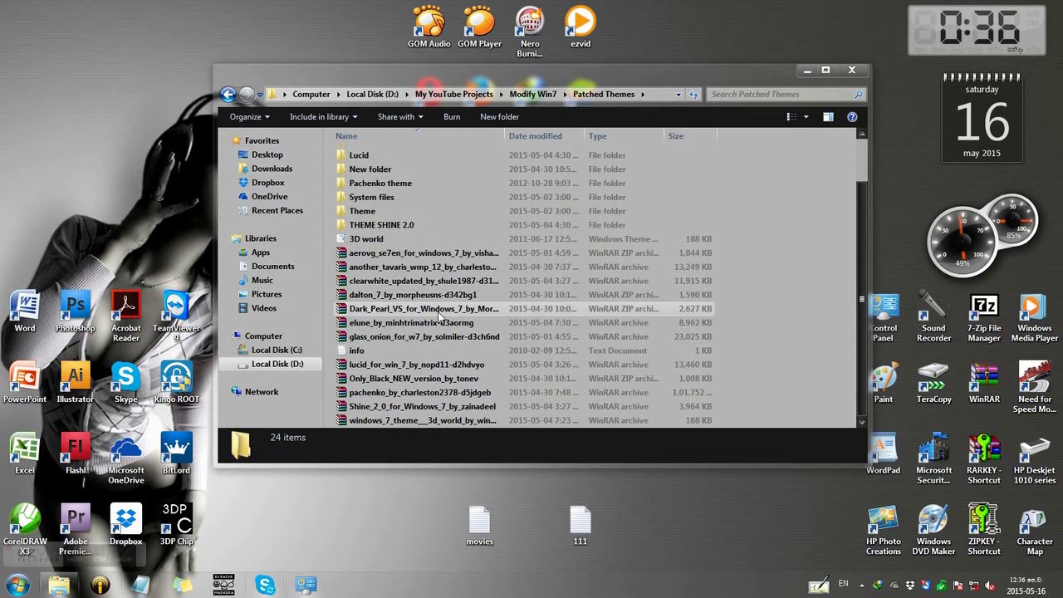
- Copy the aerovg_se7en_for_windows_7 ZIP archive from Patched Themes onto the desktop and minimize the folder window
{"action": "left_click", "coordinate": [453, 256]}
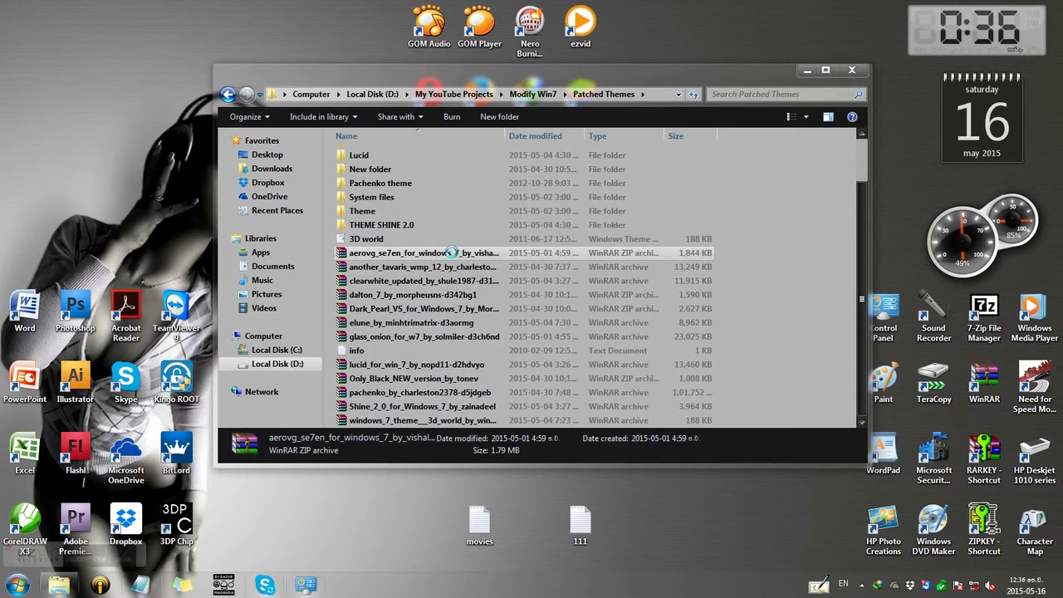
{"action": "right_click", "coordinate": [453, 253]}
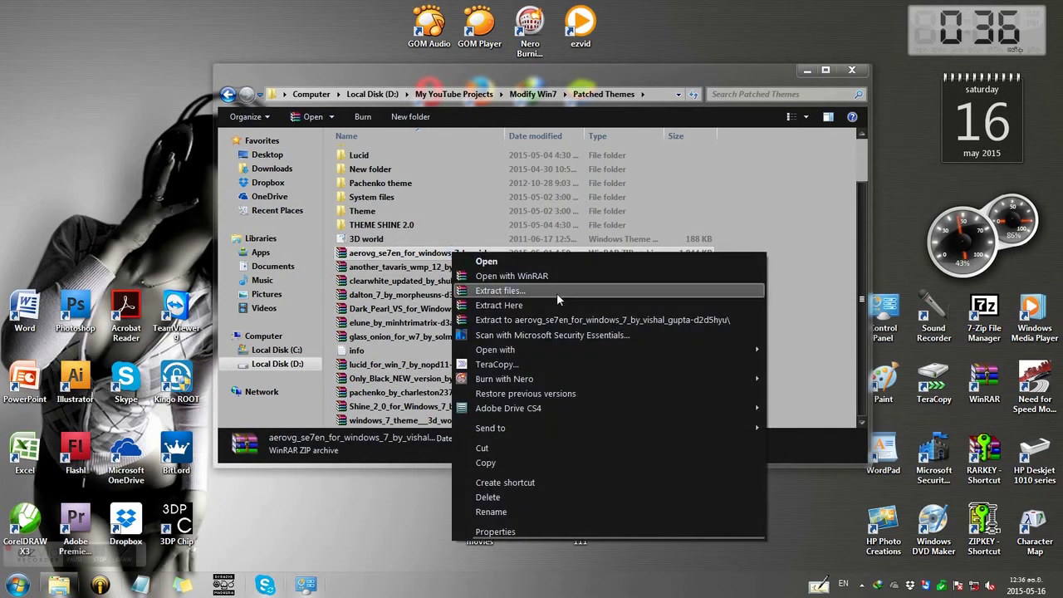
{"action": "left_click", "coordinate": [498, 462]}
{"action": "right_click", "coordinate": [54, 87]}
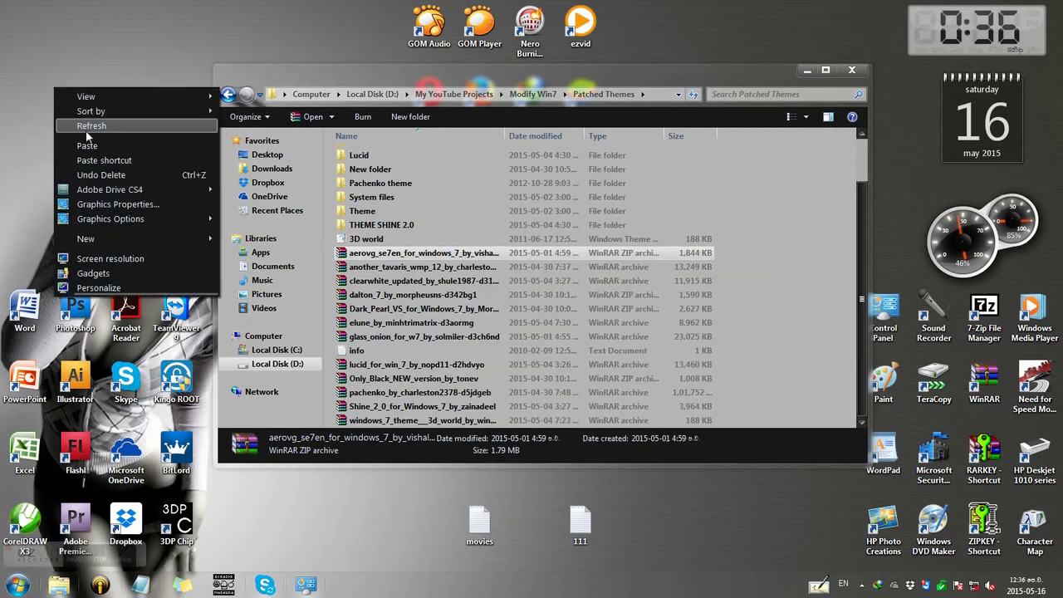
{"action": "left_click", "coordinate": [89, 146]}
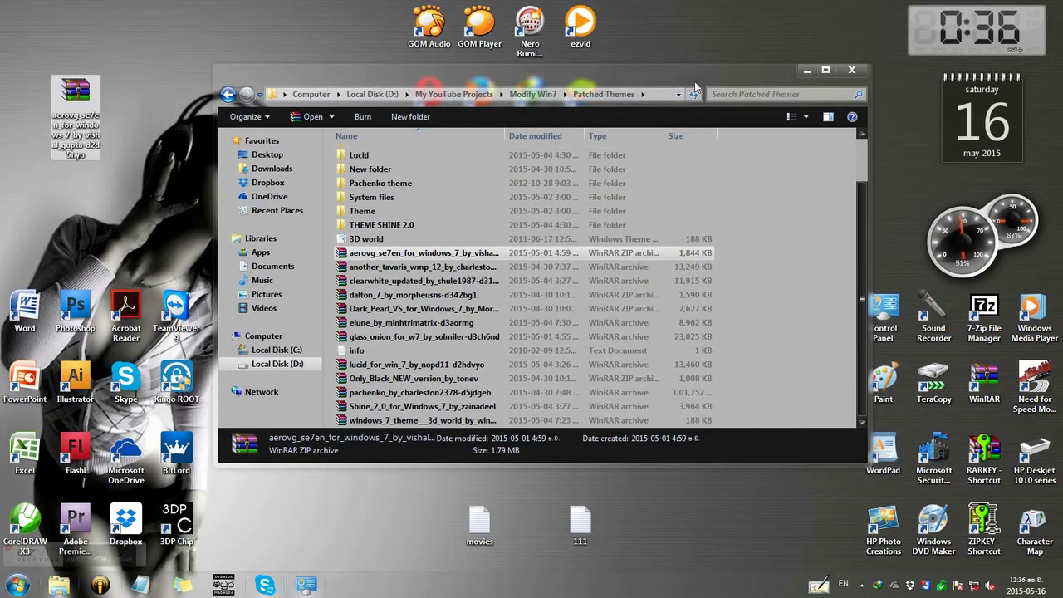
{"action": "left_click", "coordinate": [803, 71]}
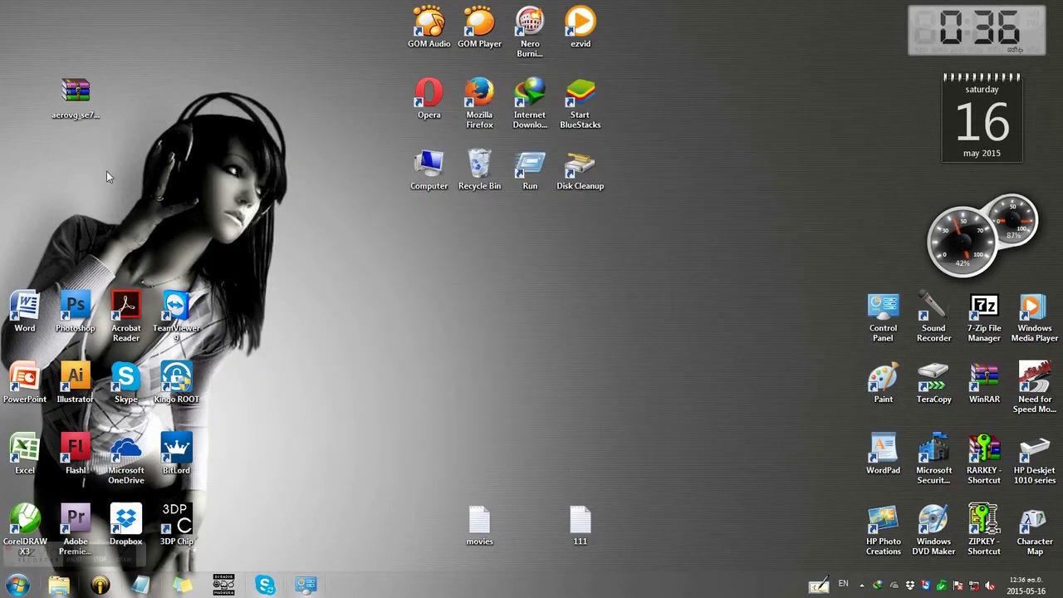
- Extract the aerovg_se7en archive directly onto the desktop and move the extracted AeroVG Se7en RTM folder beside the archive
{"action": "right_click", "coordinate": [74, 106]}
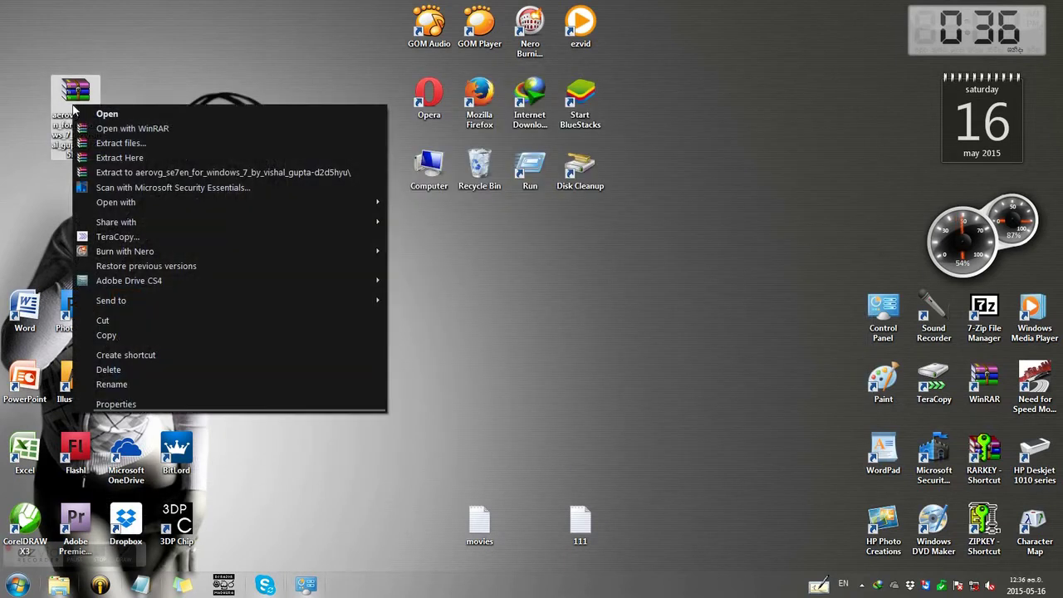
{"action": "left_click", "coordinate": [130, 160]}
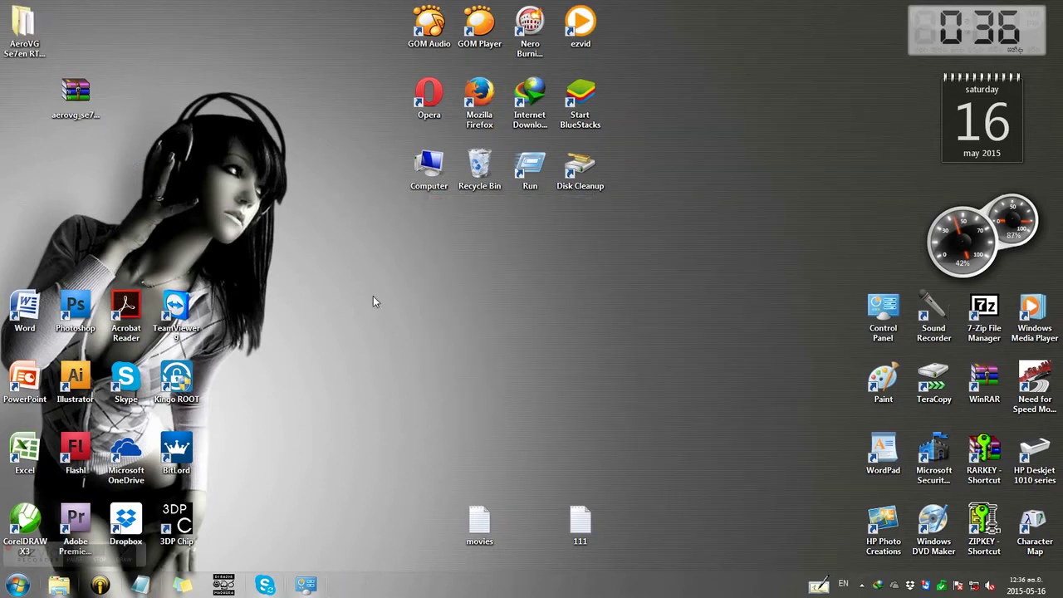
{"action": "left_click_drag", "start_coordinate": [16, 30], "coordinate": [170, 103]}
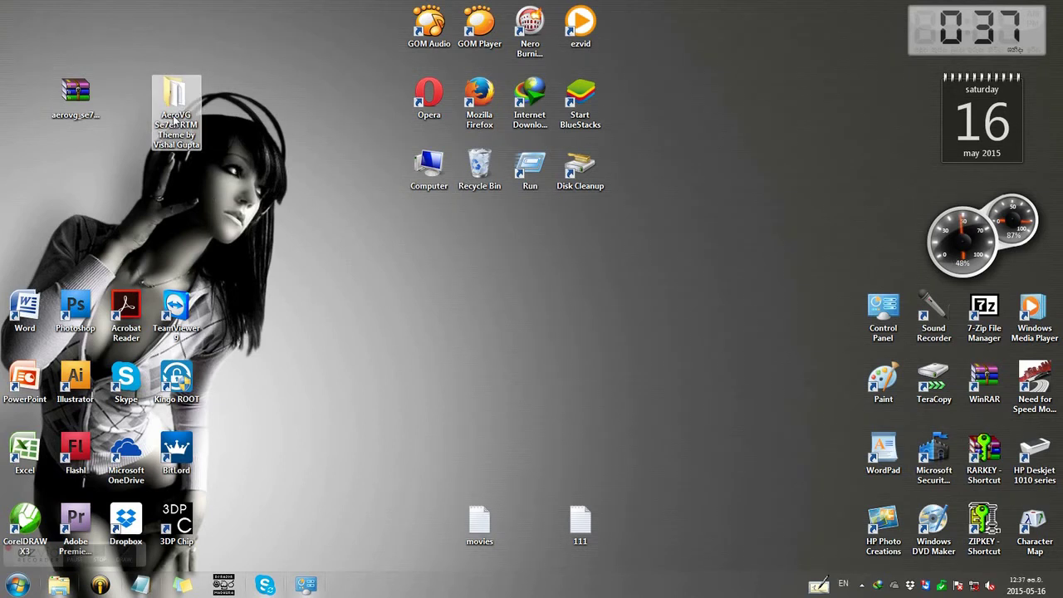
- Open the extracted AeroVG Se7en RTM theme folder, examine the Install Theme application's available actions, and close the folder
{"action": "double_click", "coordinate": [176, 104]}
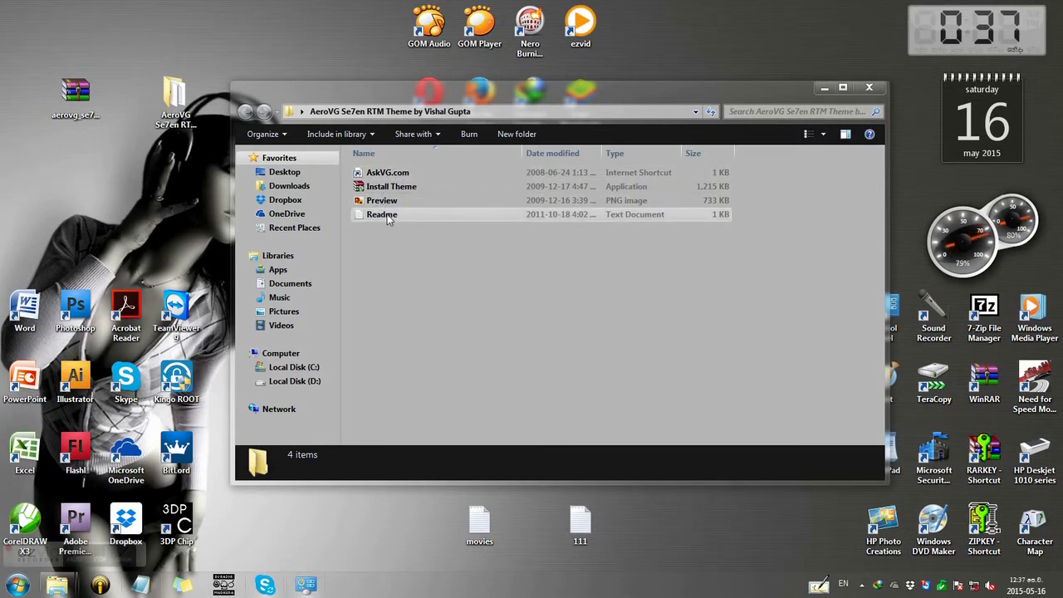
{"action": "right_click", "coordinate": [384, 184]}
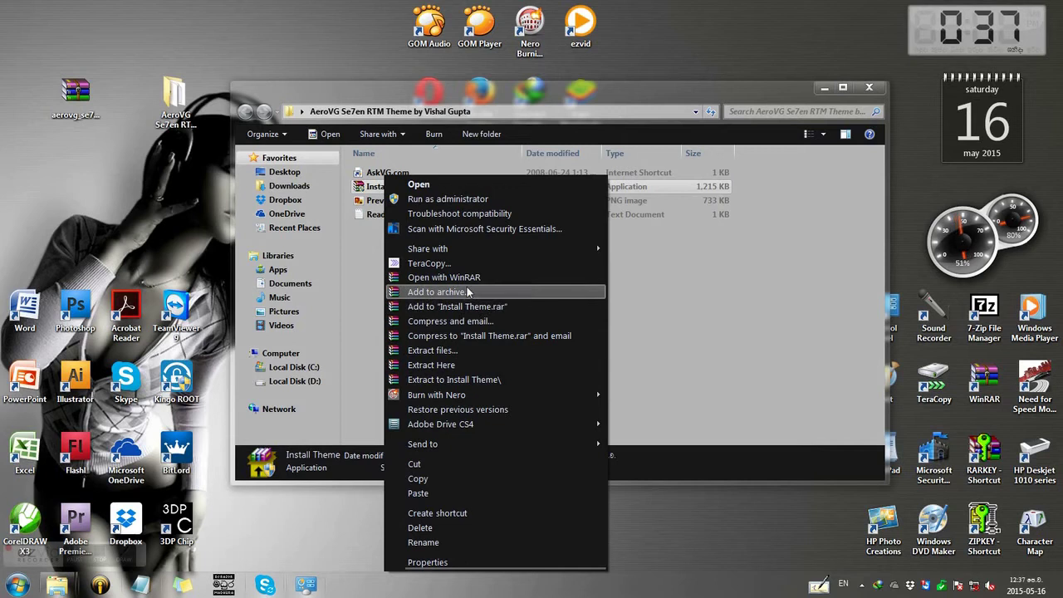
{"action": "left_click", "coordinate": [668, 349]}
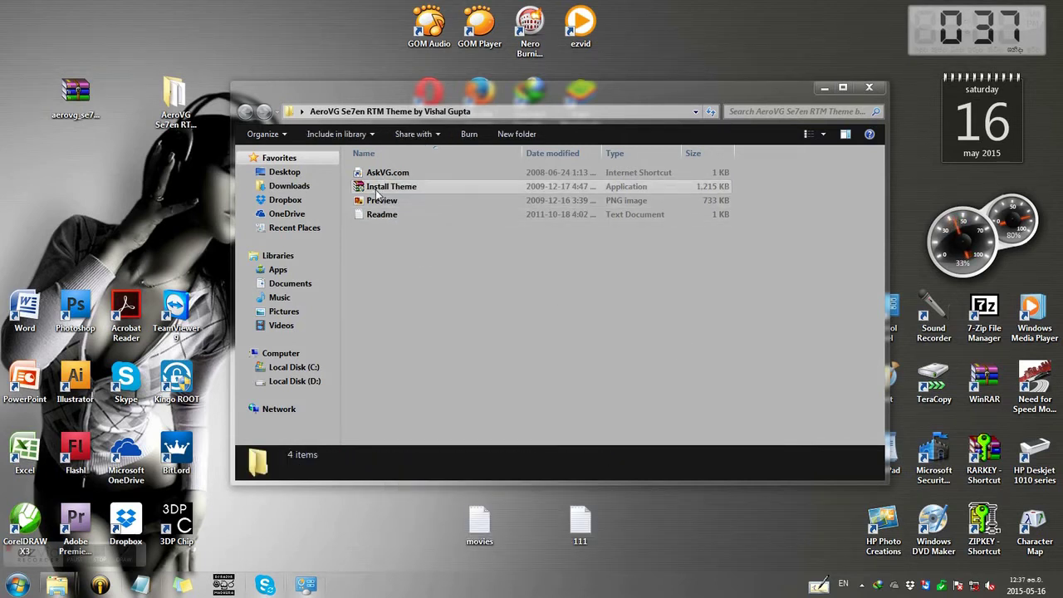
{"action": "left_click", "coordinate": [866, 90]}
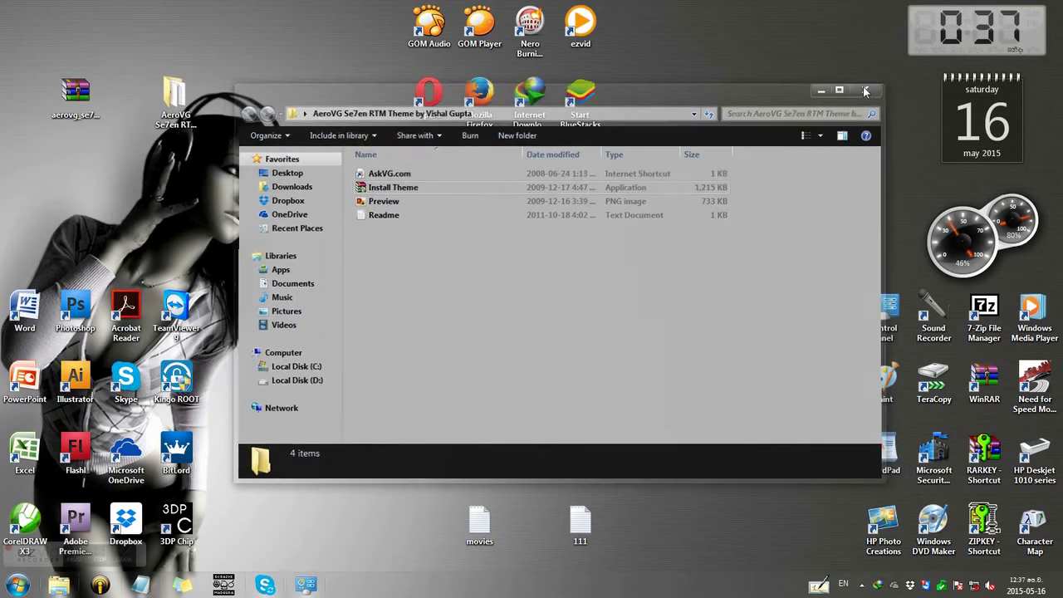
- Move the aerovg_se7en archive and the extracted AeroVG theme folder from the desktop to the Recycle Bin, and refresh the desktop
{"action": "left_click_drag", "start_coordinate": [249, 157], "coordinate": [55, 83]}
{"action": "right_click", "coordinate": [56, 88]}
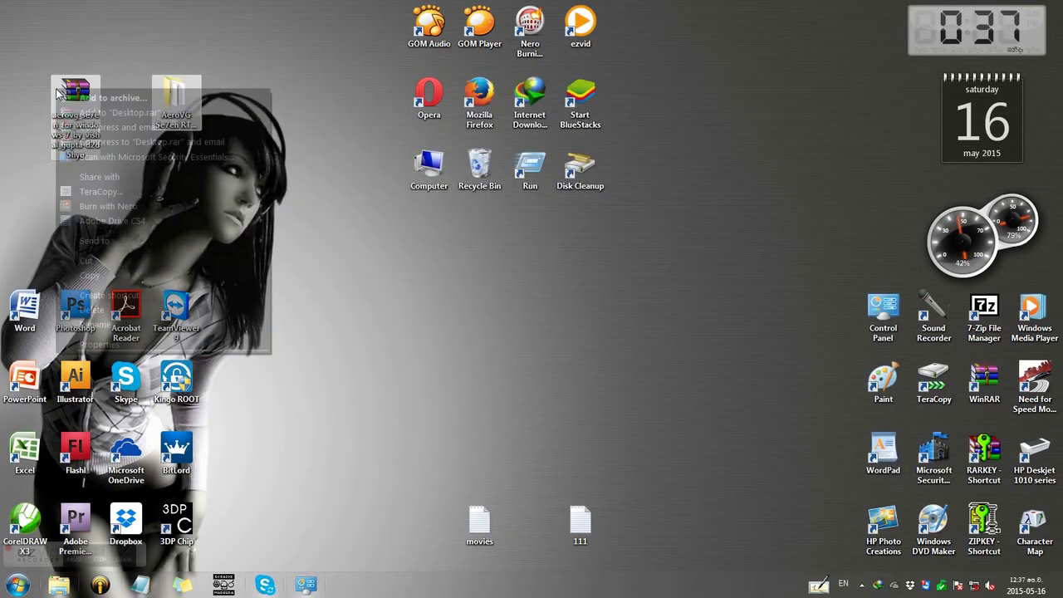
{"action": "left_click", "coordinate": [131, 309]}
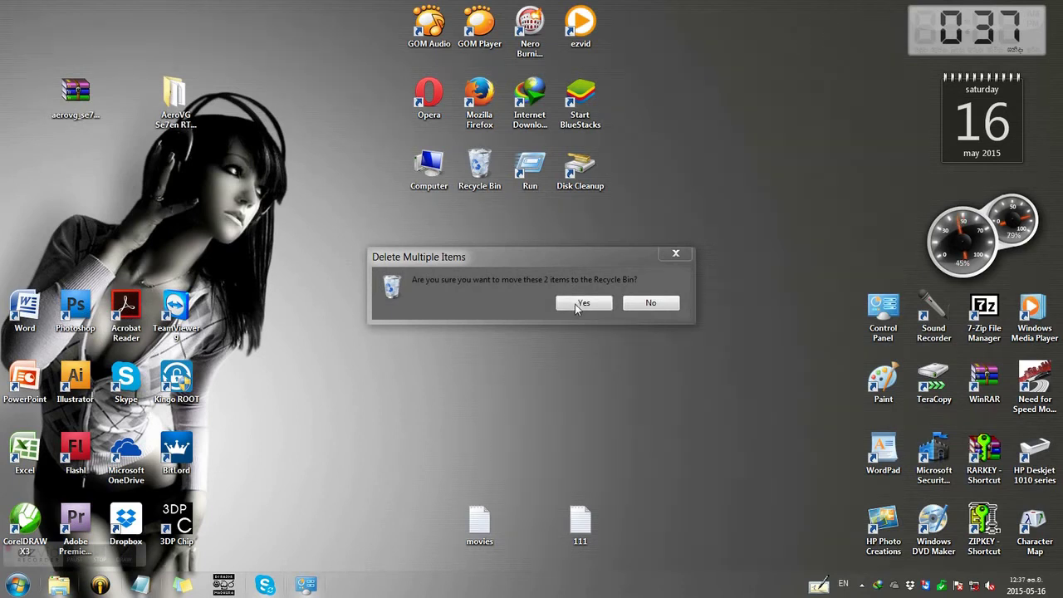
{"action": "left_click", "coordinate": [581, 303]}
{"action": "right_click", "coordinate": [385, 261]}
{"action": "left_click", "coordinate": [422, 300]}
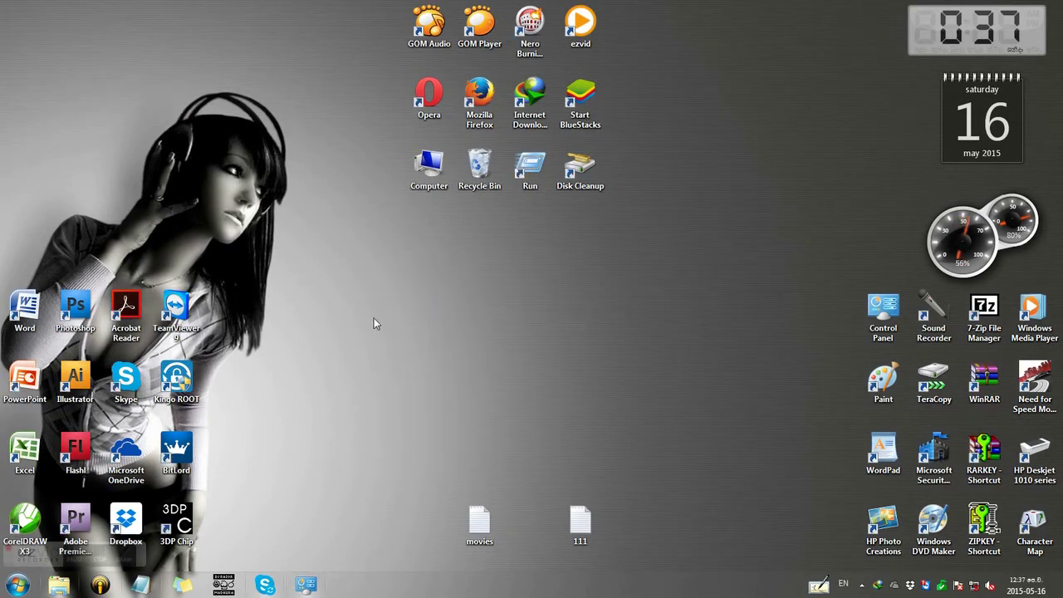
- Copy the Only_Black_NEW_version_by_tonev ZIP archive from the Patched Themes folder onto the desktop
{"action": "left_click", "coordinate": [58, 585]}
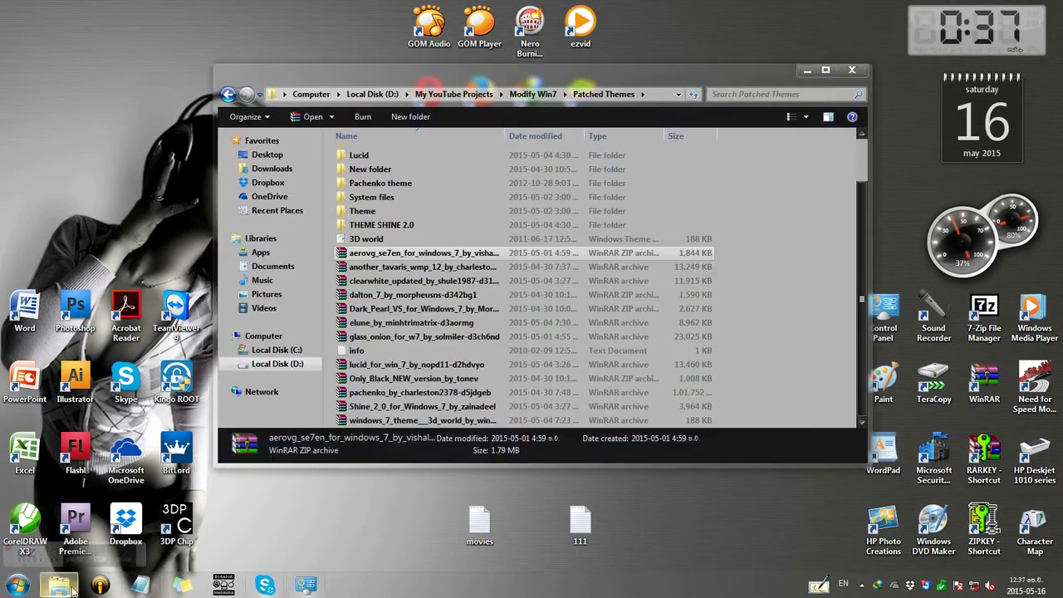
{"action": "right_click", "coordinate": [408, 381]}
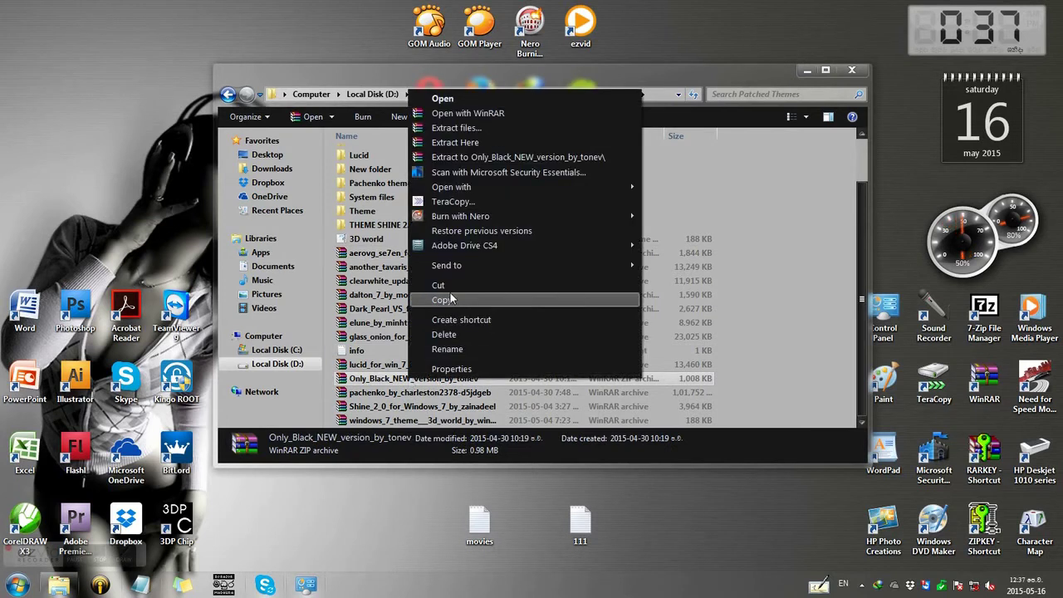
{"action": "left_click", "coordinate": [450, 299]}
{"action": "right_click", "coordinate": [125, 113]}
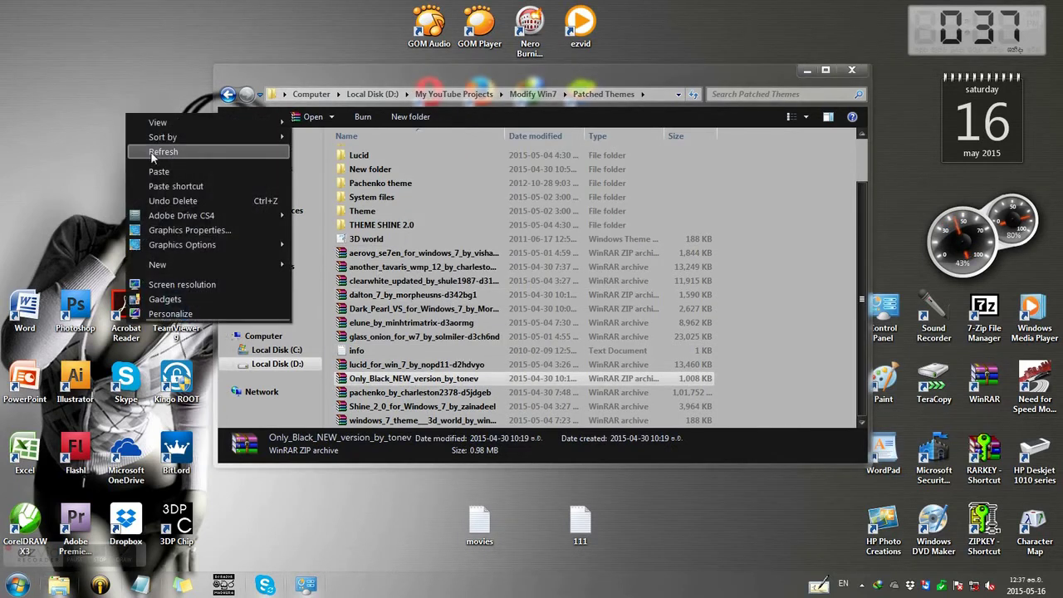
{"action": "left_click", "coordinate": [158, 171]}
- Extract the Only_Black archive directly onto the desktop and minimize the Patched Themes folder window
{"action": "right_click", "coordinate": [127, 117]}
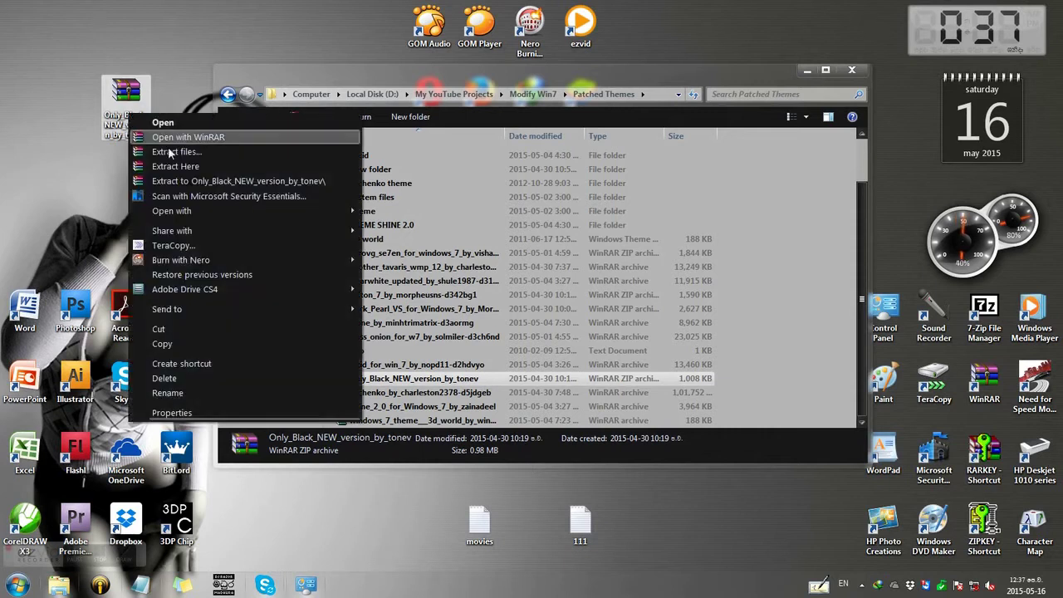
{"action": "left_click", "coordinate": [163, 169]}
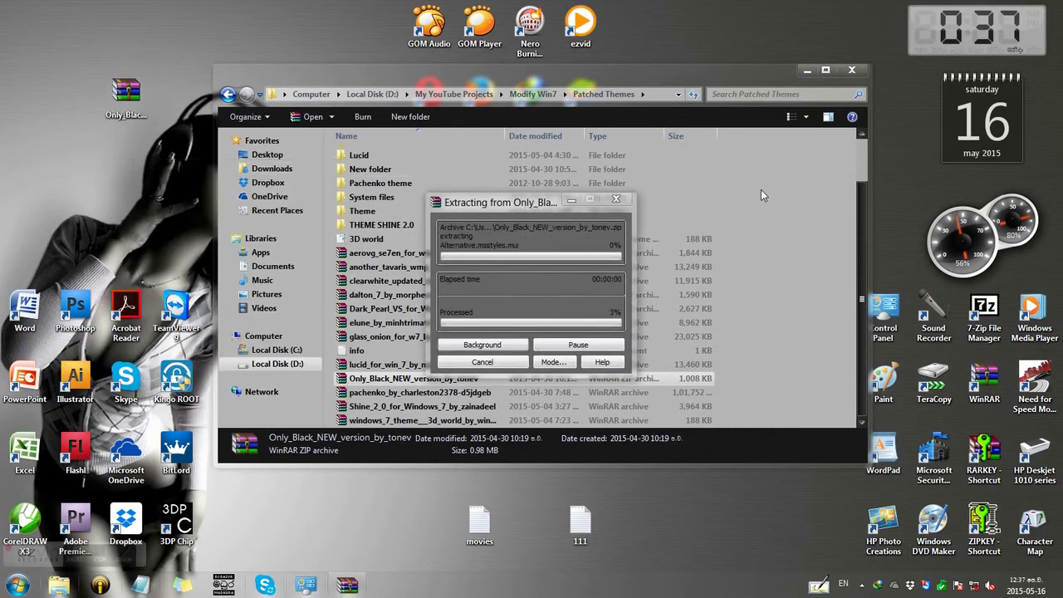
{"action": "left_click", "coordinate": [802, 74]}
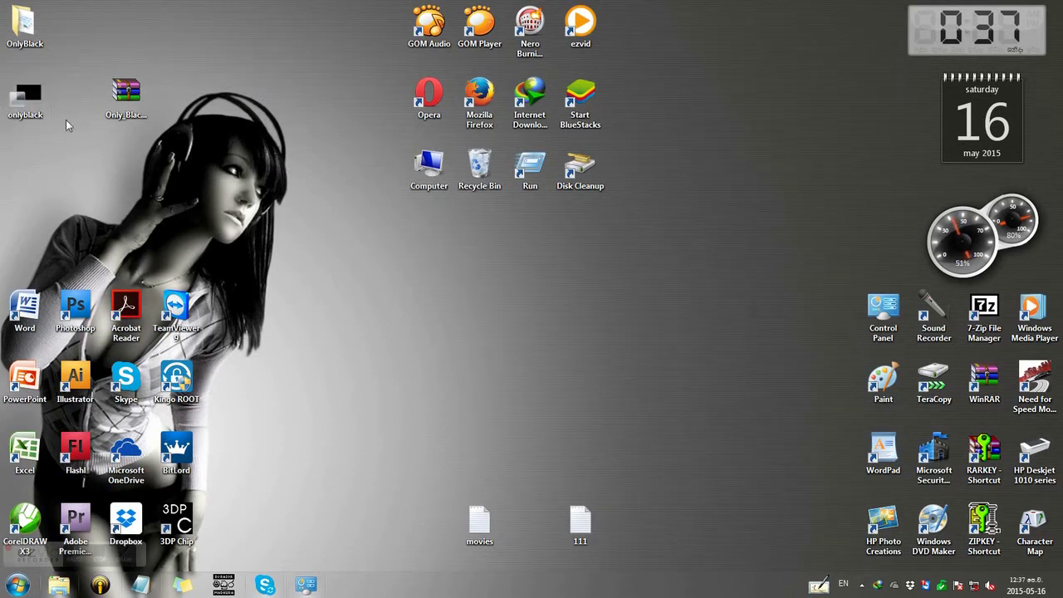
- Examine the extracted OnlyBlack folder and preview the image in its Wallpapers subfolder, then clear the windows away and refresh the desktop
{"action": "double_click", "coordinate": [23, 33]}
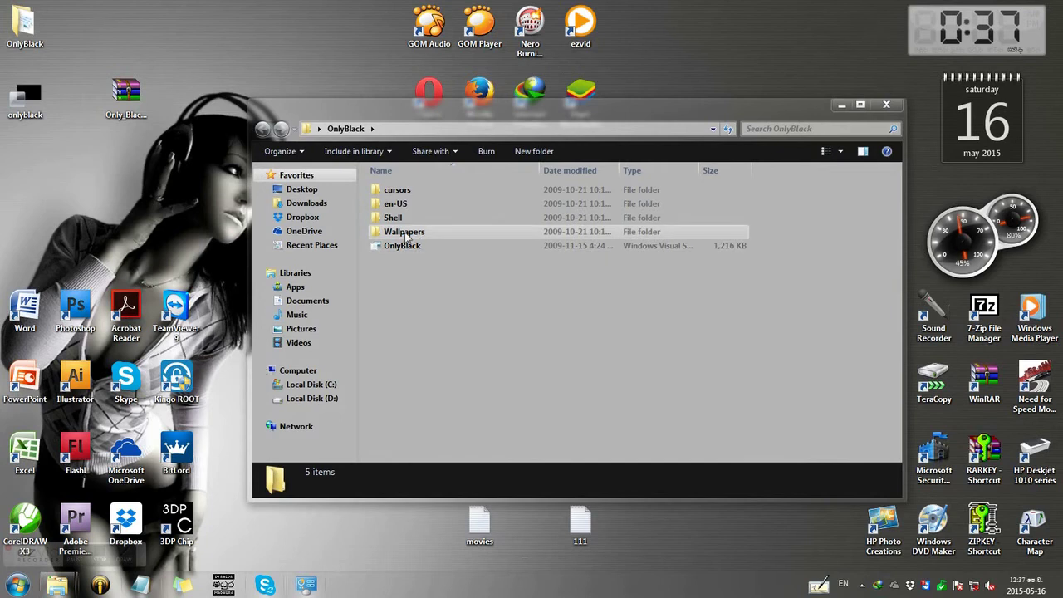
{"action": "double_click", "coordinate": [395, 233]}
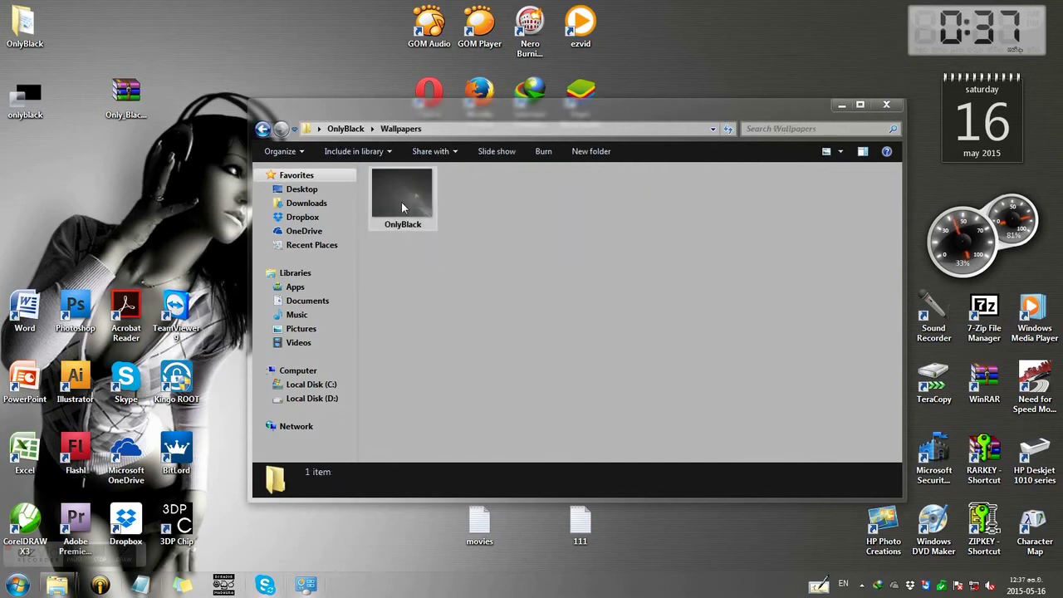
{"action": "left_click", "coordinate": [402, 203]}
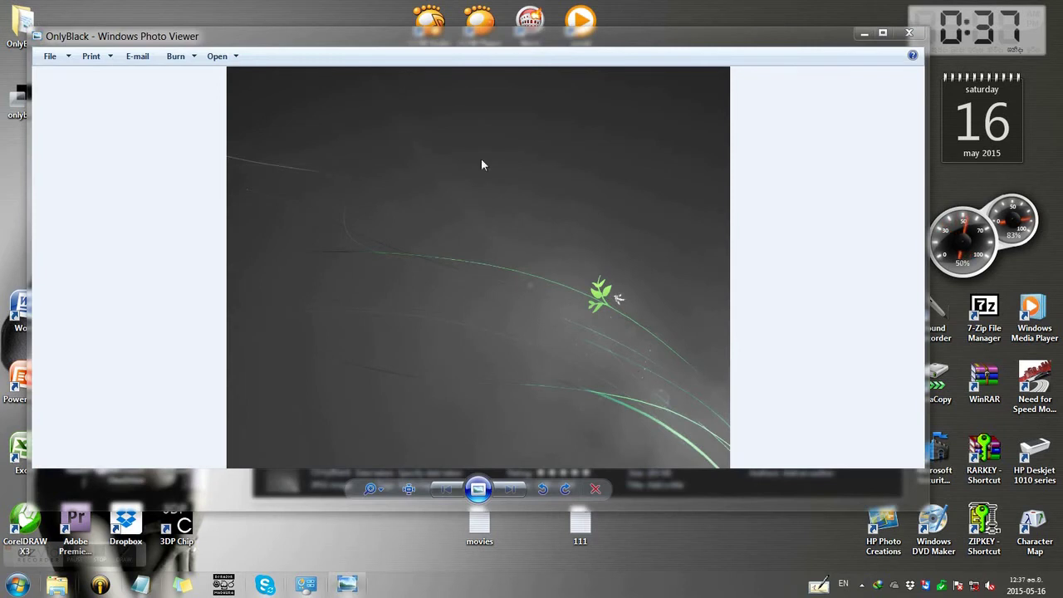
{"action": "left_click", "coordinate": [908, 33]}
{"action": "double_click", "coordinate": [26, 36]}
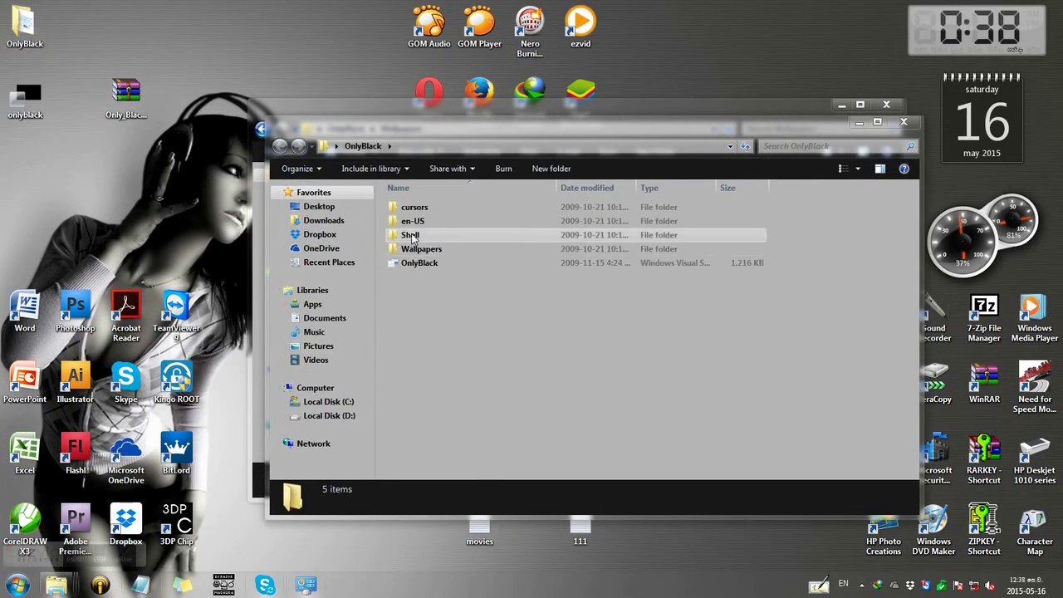
{"action": "left_click", "coordinate": [903, 121]}
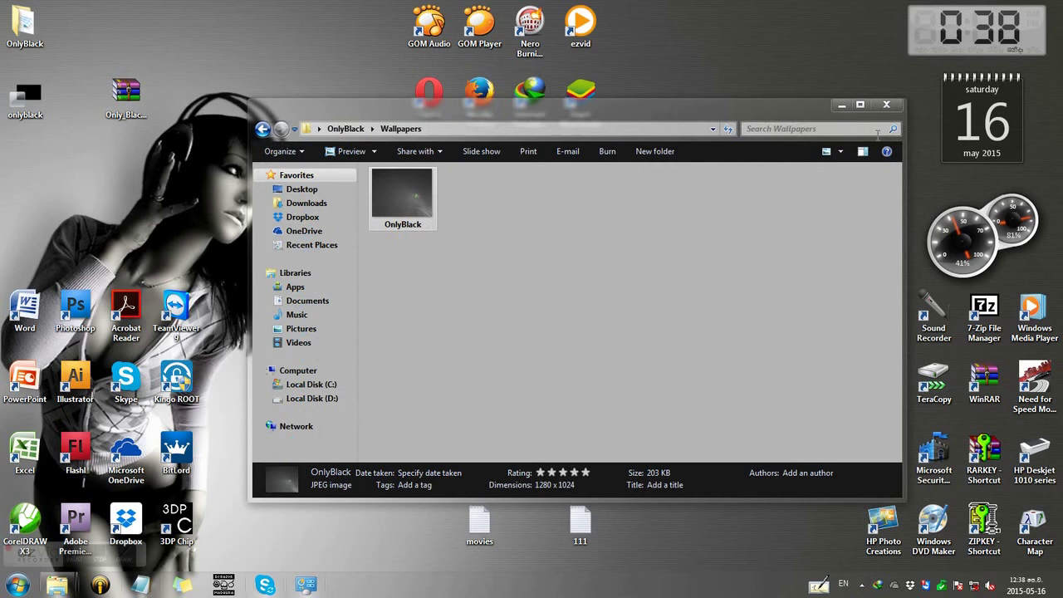
{"action": "left_click", "coordinate": [840, 106]}
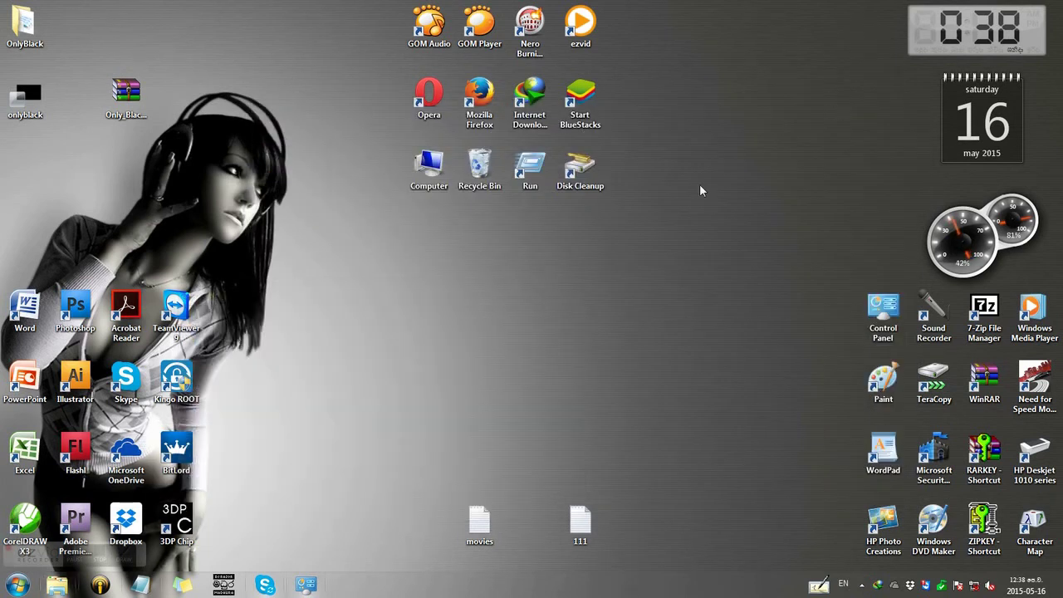
{"action": "right_click", "coordinate": [195, 122]}
{"action": "left_click", "coordinate": [236, 152]}
- Open the Windows folder on Local Disk (C:) from Computer
{"action": "double_click", "coordinate": [428, 170]}
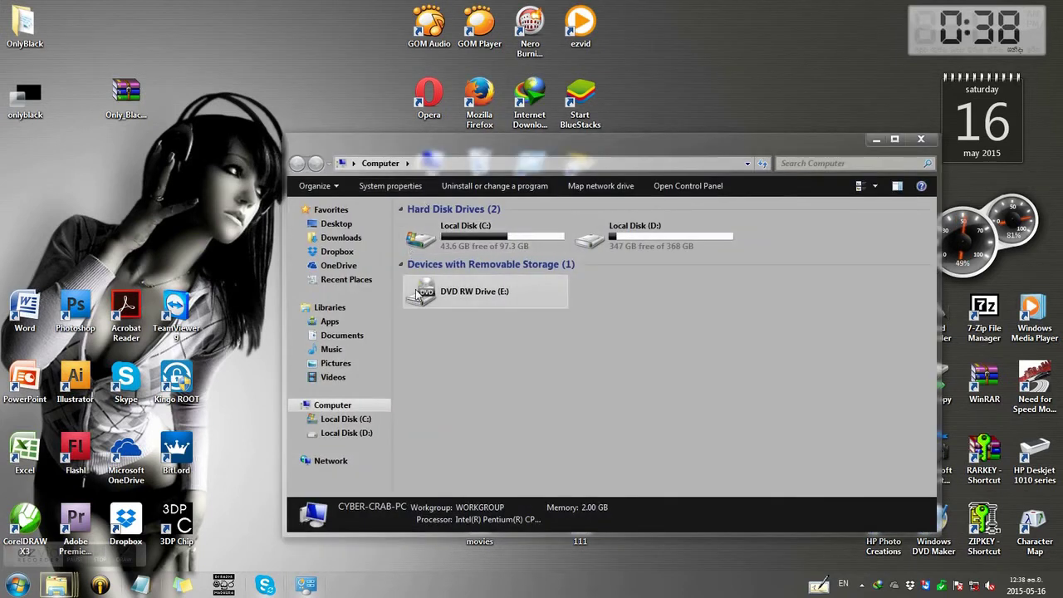
{"action": "double_click", "coordinate": [486, 241]}
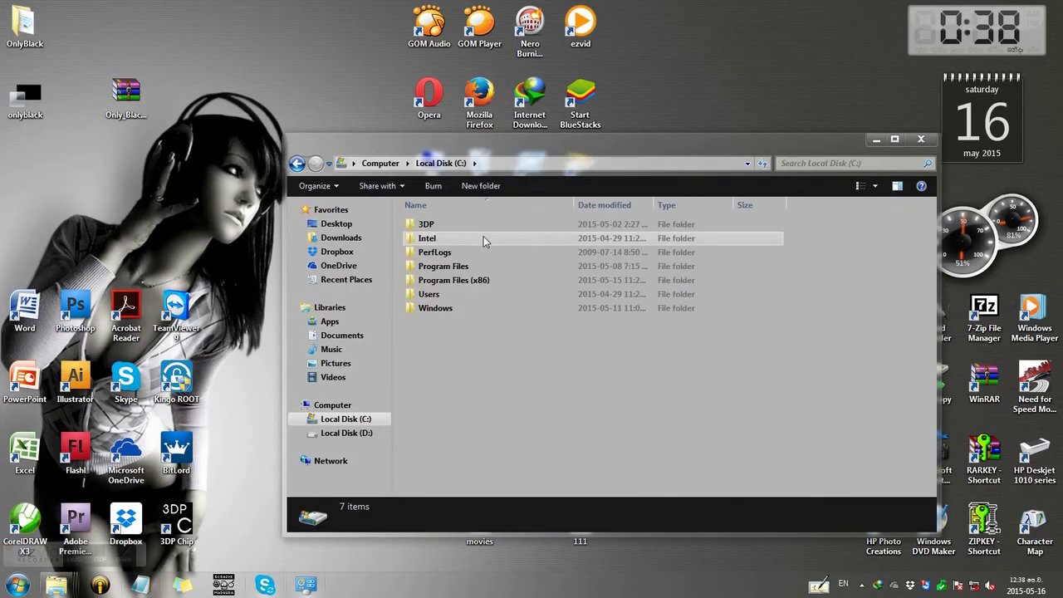
{"action": "left_click", "coordinate": [297, 163]}
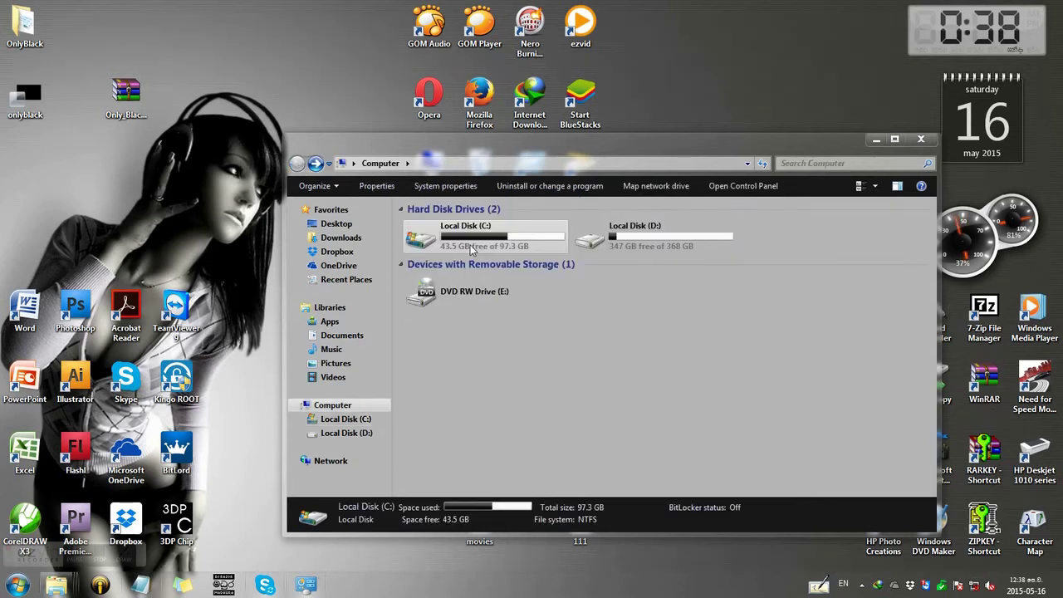
{"action": "double_click", "coordinate": [469, 244]}
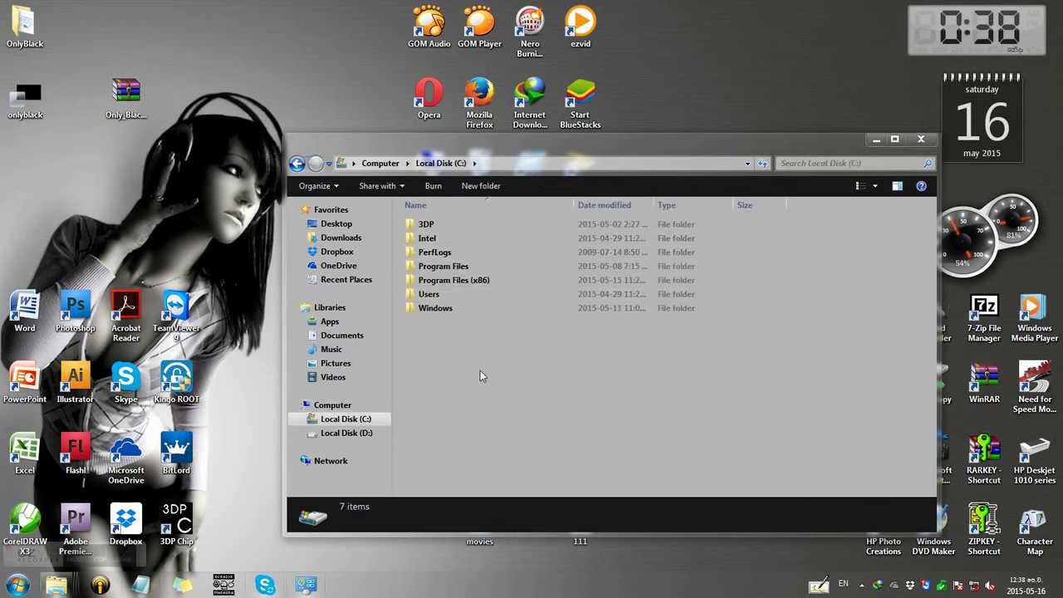
{"action": "double_click", "coordinate": [436, 308]}
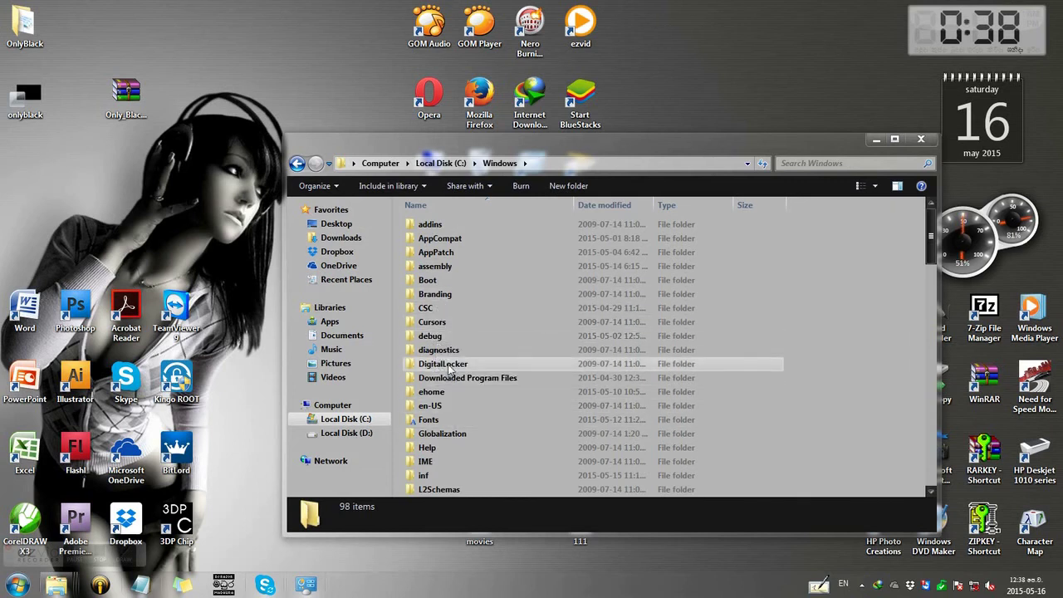
- Open the Themes folder inside the Resources folder of the Windows directory and look through its theme folders and files
{"action": "scroll", "coordinate": [453, 377], "scroll_direction": "down", "scroll_amount": 1}
{"action": "scroll", "coordinate": [453, 377], "scroll_direction": "down", "scroll_amount": 5}
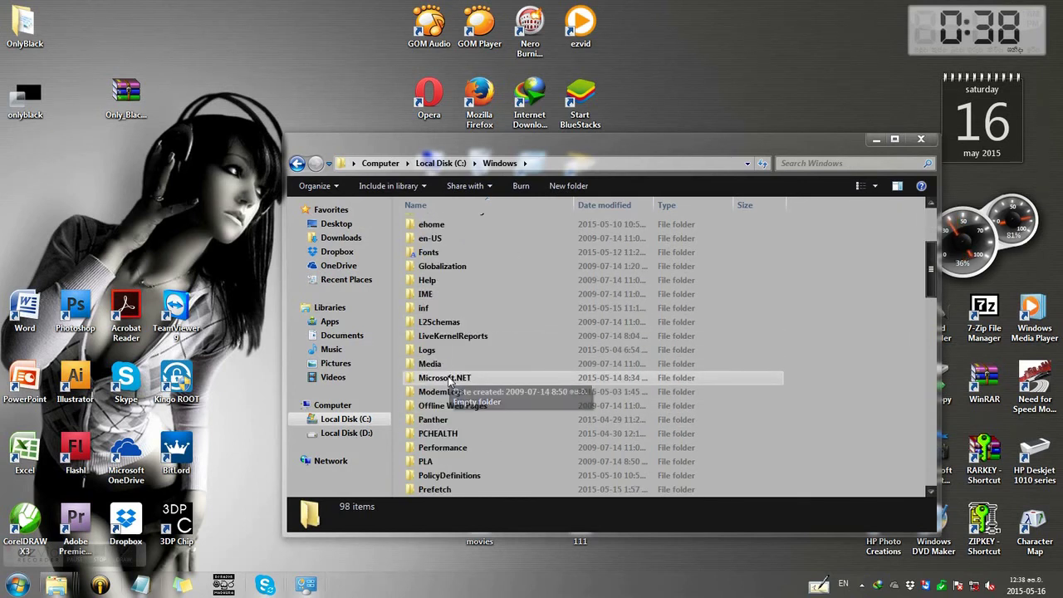
{"action": "scroll", "coordinate": [445, 383], "scroll_direction": "down", "scroll_amount": 1}
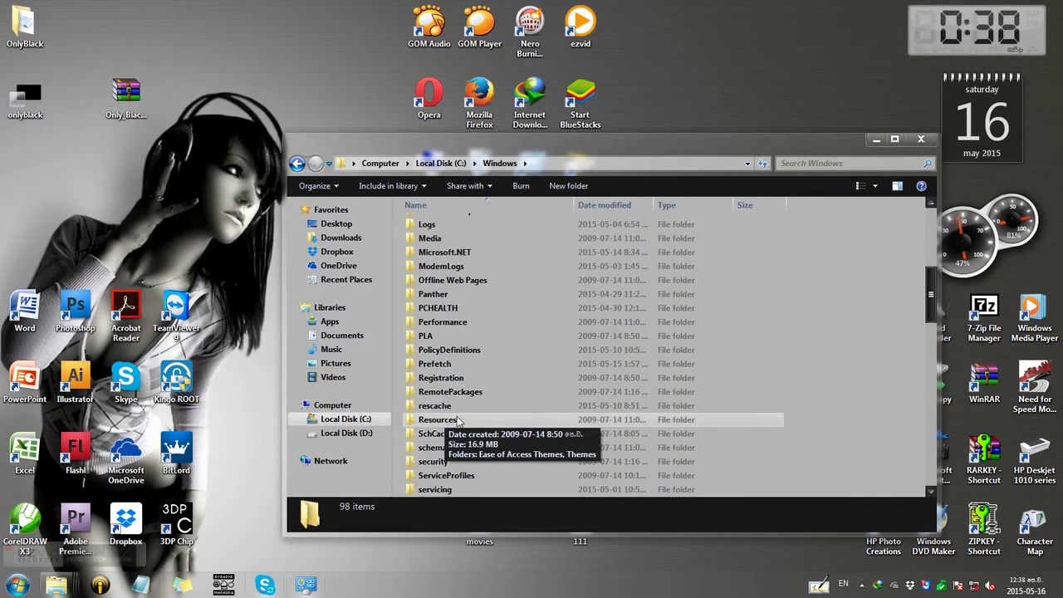
{"action": "double_click", "coordinate": [460, 420]}
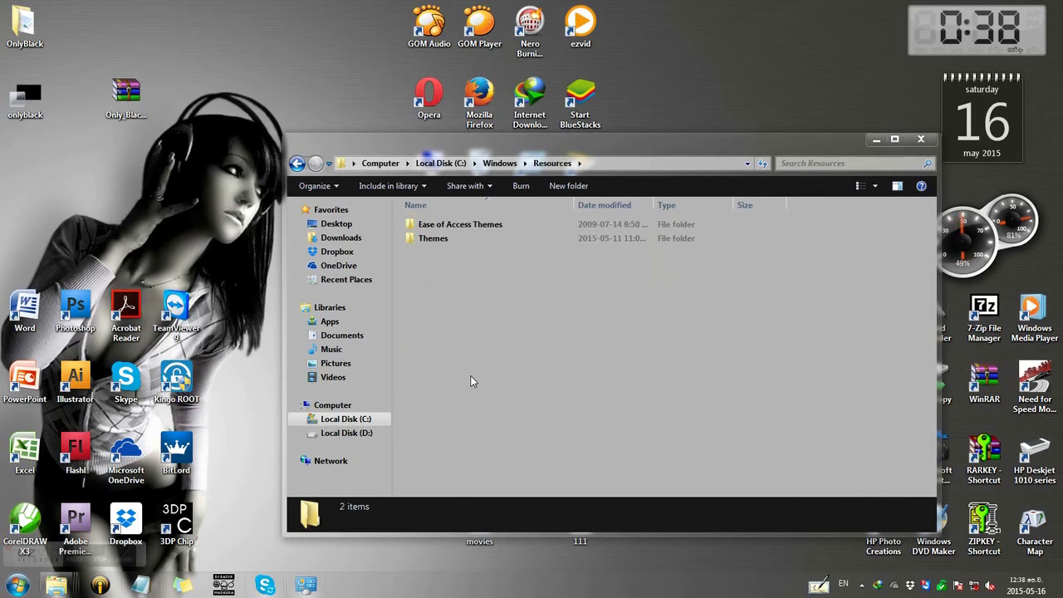
{"action": "double_click", "coordinate": [427, 239]}
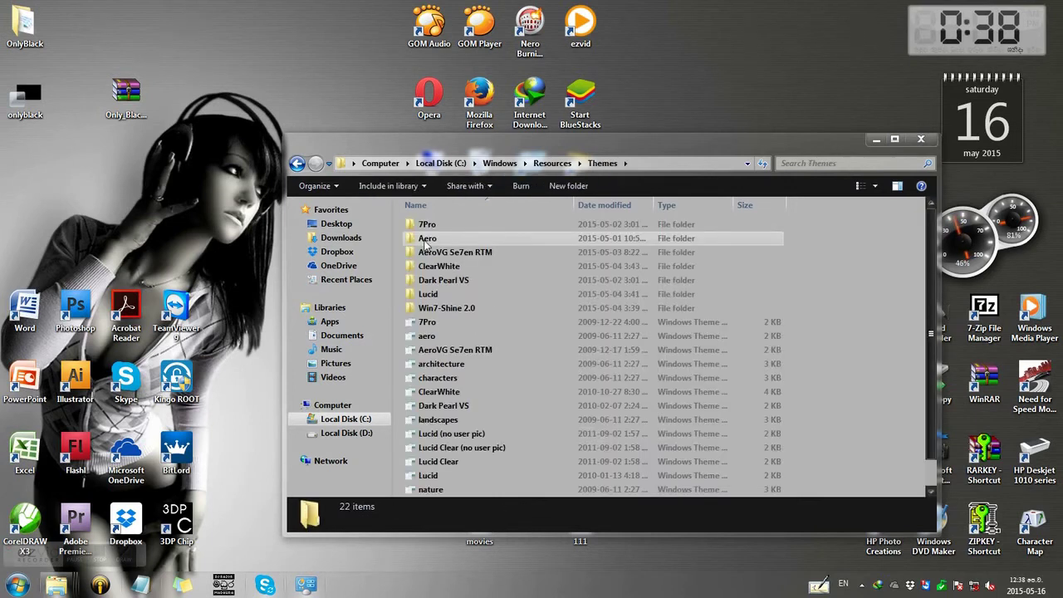
{"action": "key", "text": "BackSpace"}
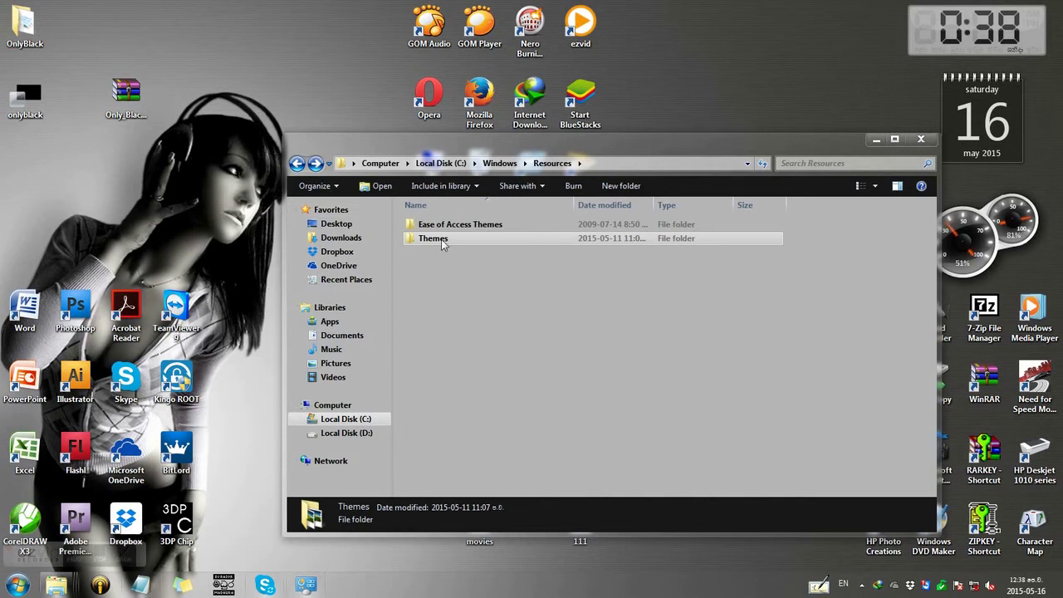
{"action": "double_click", "coordinate": [433, 239]}
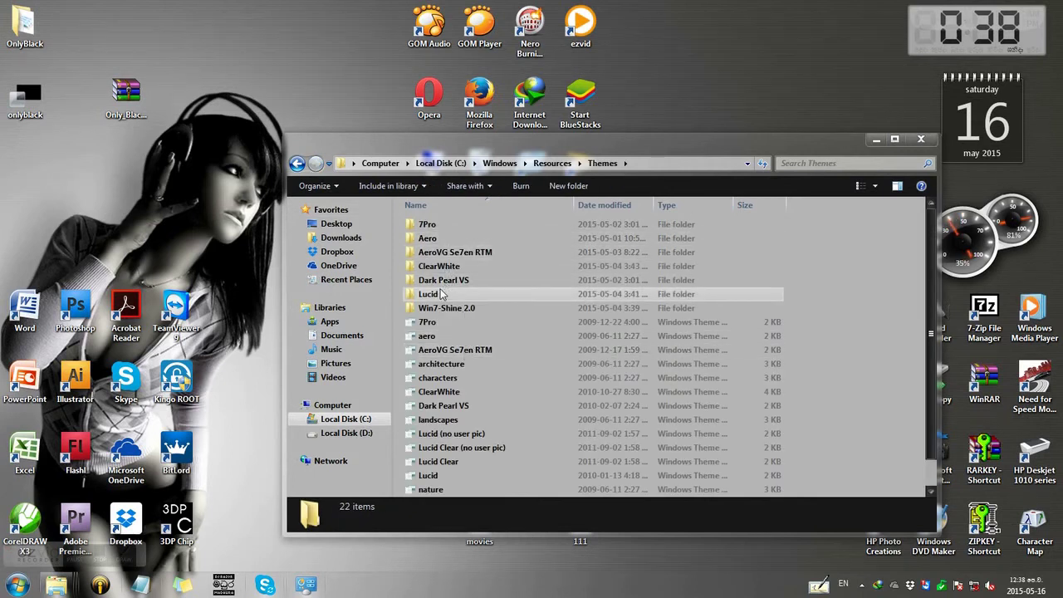
{"action": "scroll", "coordinate": [441, 341], "scroll_direction": "down", "scroll_amount": 1}
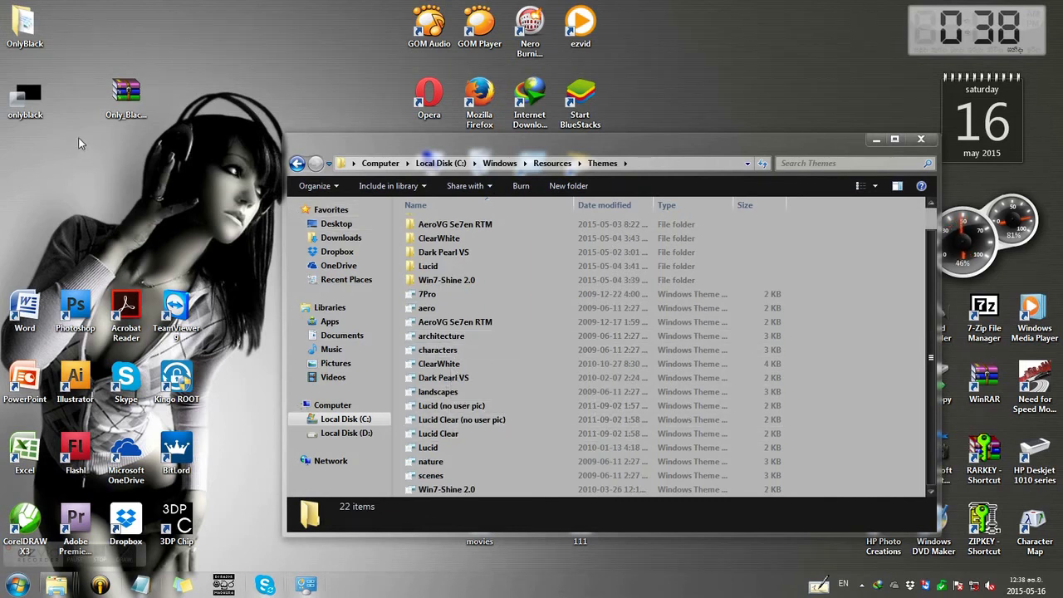
- Examine the extracted onlyblack theme file and the contents of the OnlyBlack folder on the desktop, and close the folder
{"action": "left_click_drag", "start_coordinate": [78, 139], "coordinate": [3, 5]}
{"action": "left_click", "coordinate": [32, 117]}
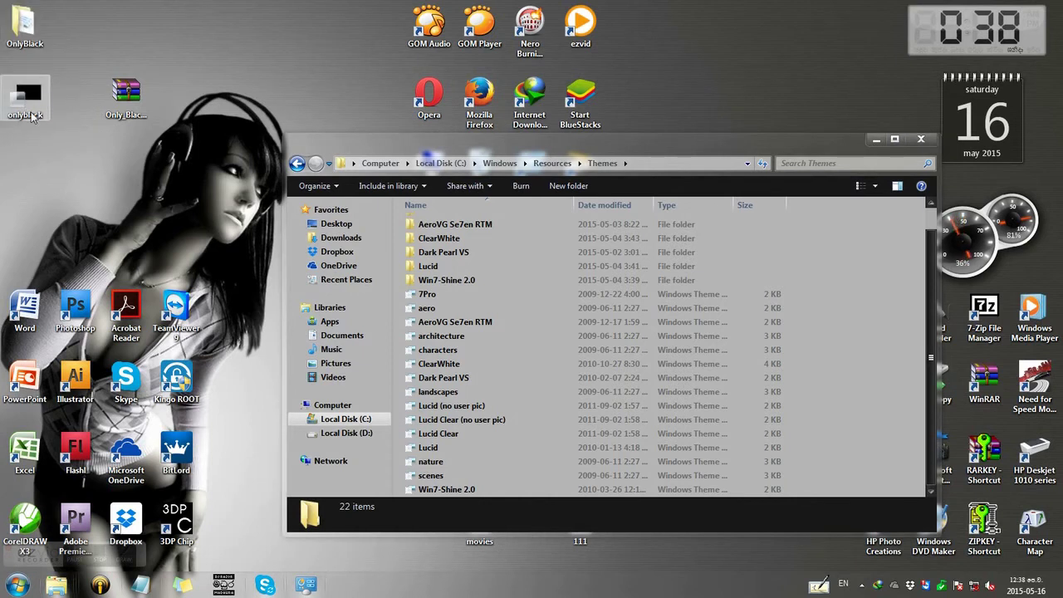
{"action": "double_click", "coordinate": [23, 25]}
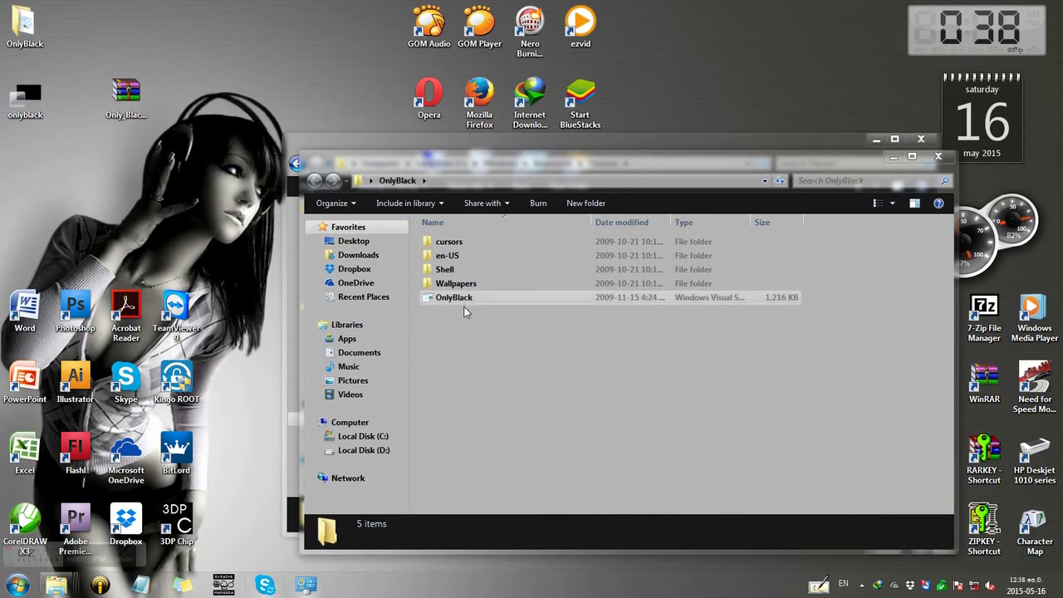
{"action": "left_click", "coordinate": [936, 157]}
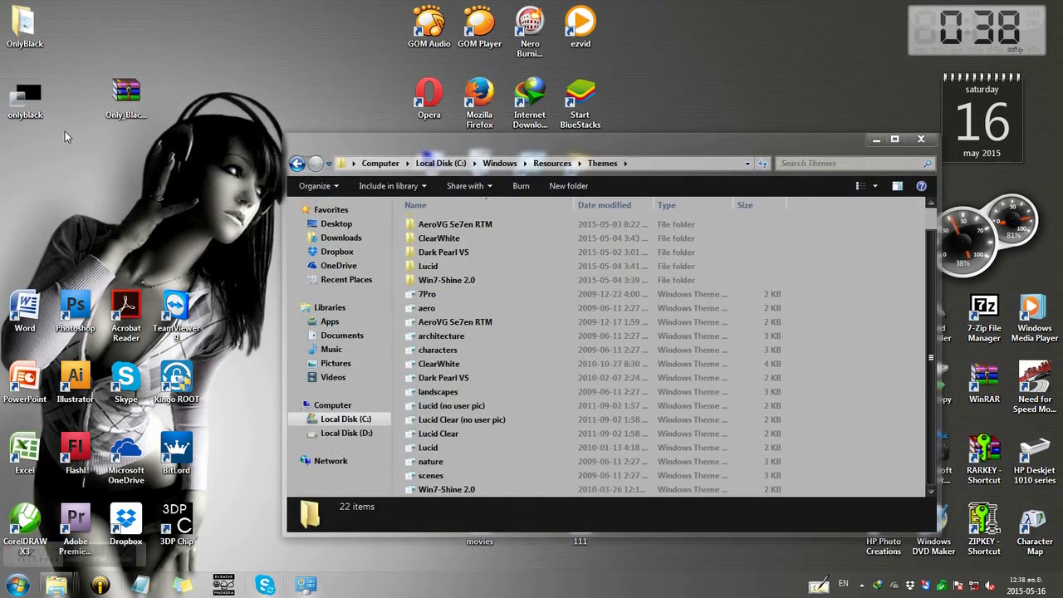
- Examine the actions for copying the OnlyBlack folder and theme file together and pasting them into the Themes folder, and minimize its window
{"action": "left_click_drag", "start_coordinate": [64, 131], "coordinate": [3, 5]}
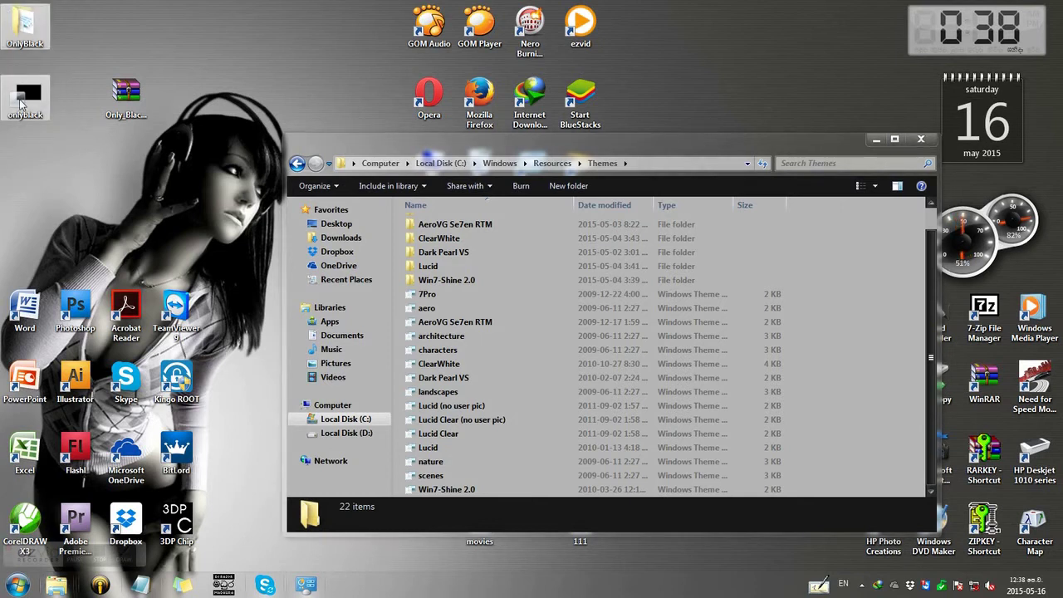
{"action": "right_click", "coordinate": [21, 102]}
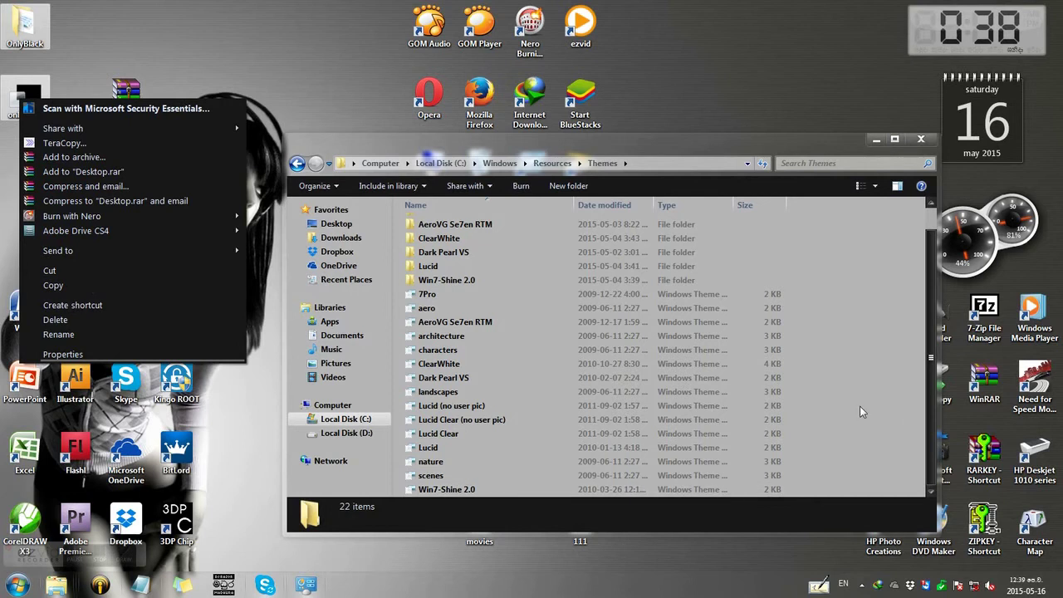
{"action": "left_click", "coordinate": [810, 383]}
{"action": "right_click", "coordinate": [821, 381]}
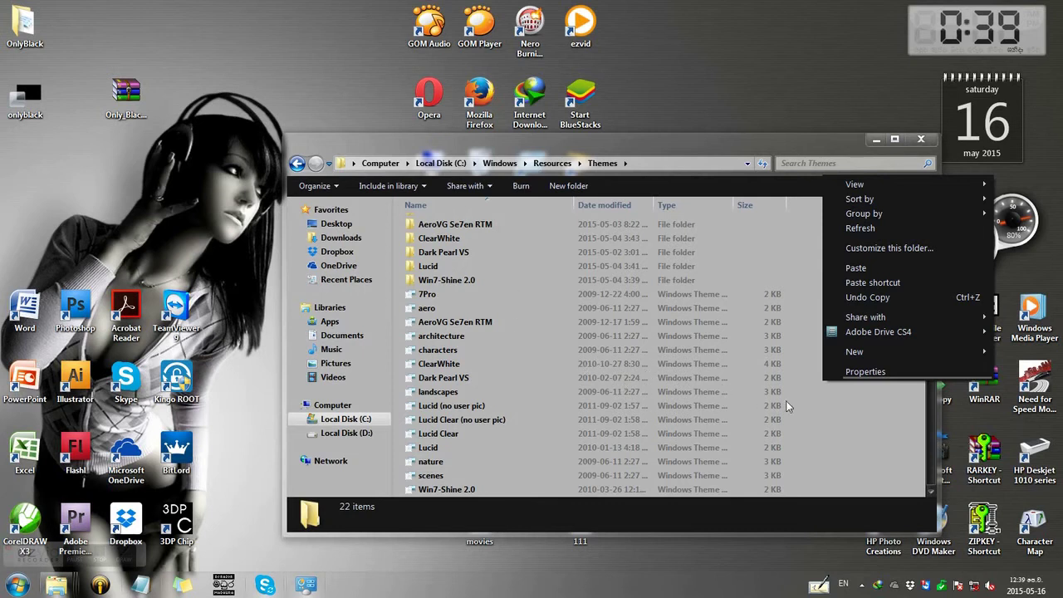
{"action": "left_click", "coordinate": [758, 146]}
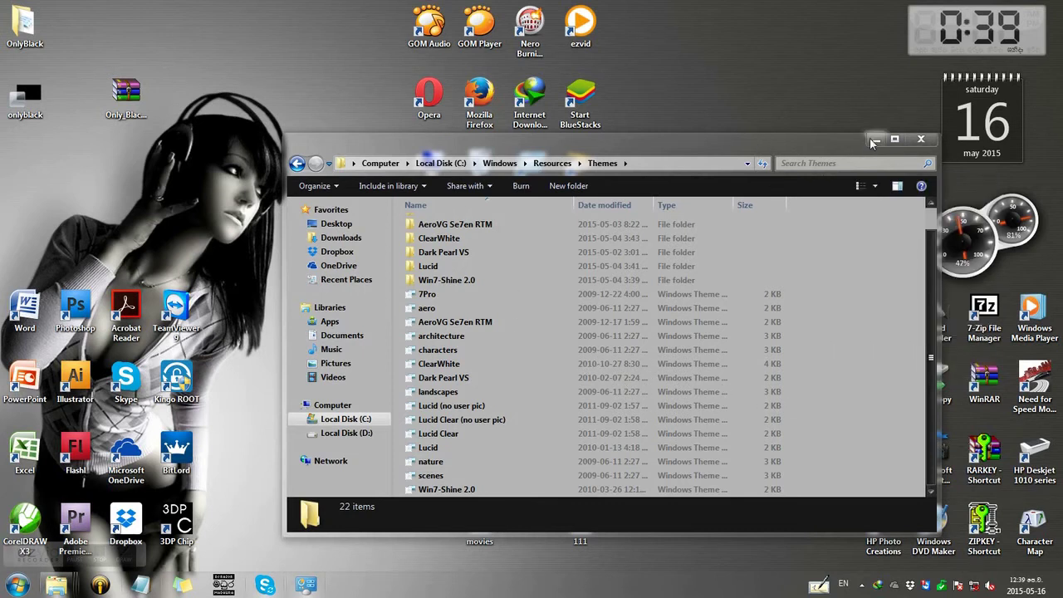
{"action": "left_click", "coordinate": [873, 139]}
- Open the Personalization window, examine the Installed Themes section, and minimize the window
{"action": "right_click", "coordinate": [653, 167]}
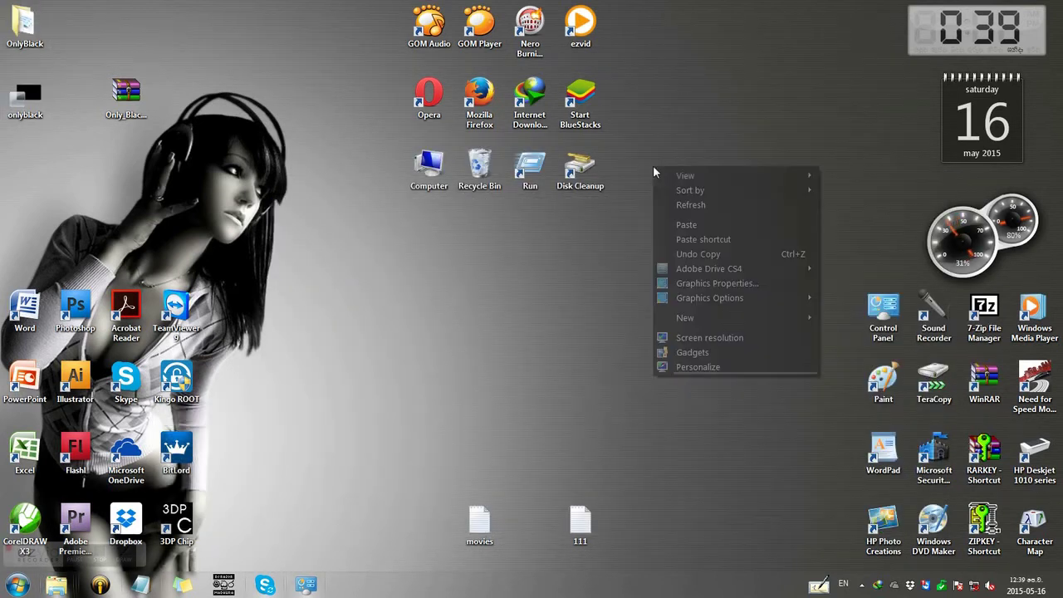
{"action": "left_click", "coordinate": [710, 367]}
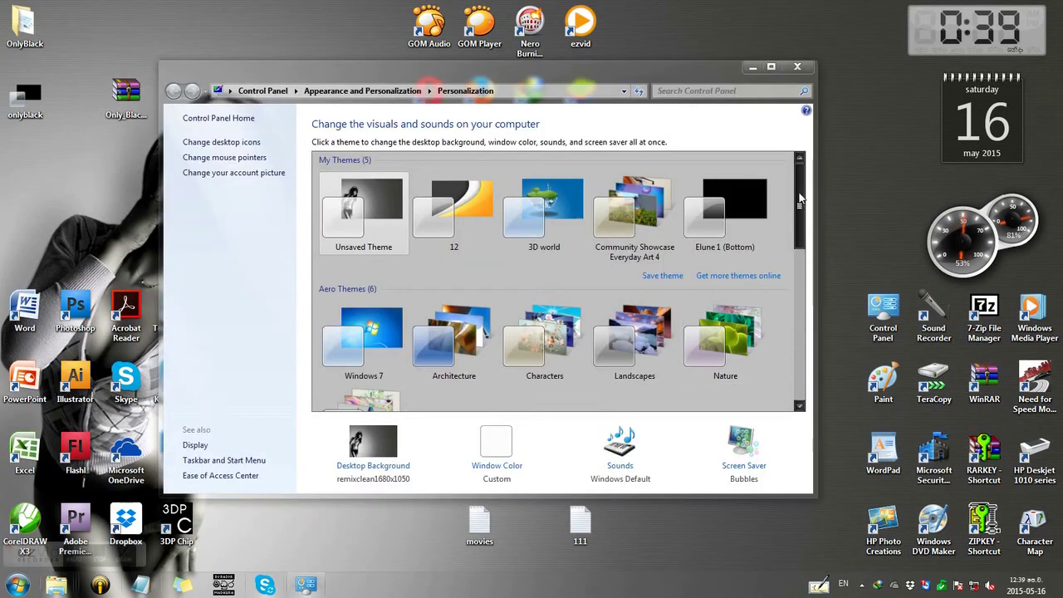
{"action": "left_click_drag", "start_coordinate": [799, 197], "coordinate": [799, 296]}
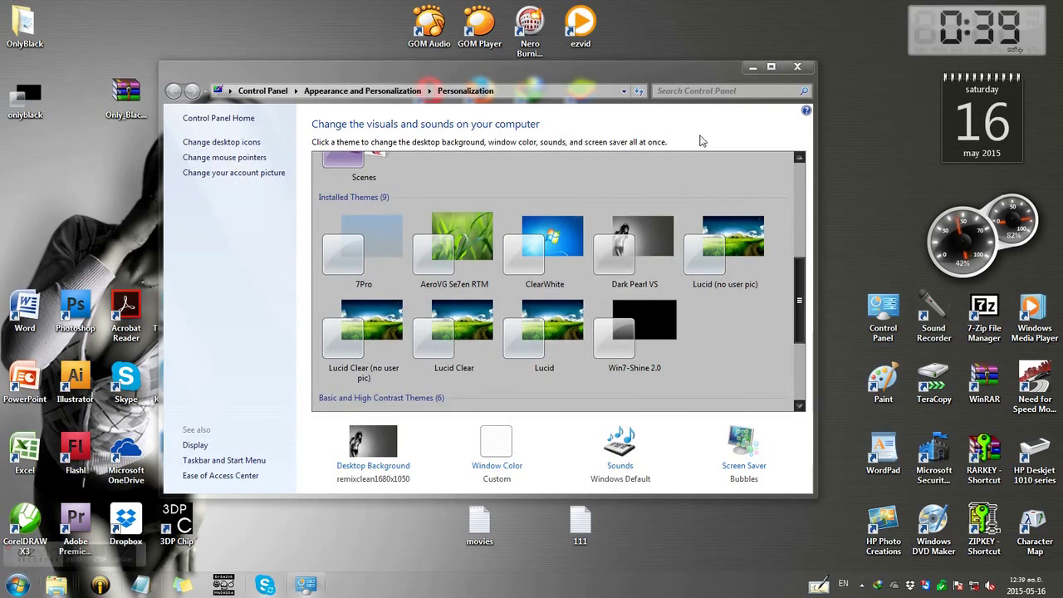
{"action": "left_click", "coordinate": [753, 70]}
- Move the Only_Black archive beside the OnlyBlack folder on the desktop and refresh the desktop
{"action": "right_click", "coordinate": [264, 108]}
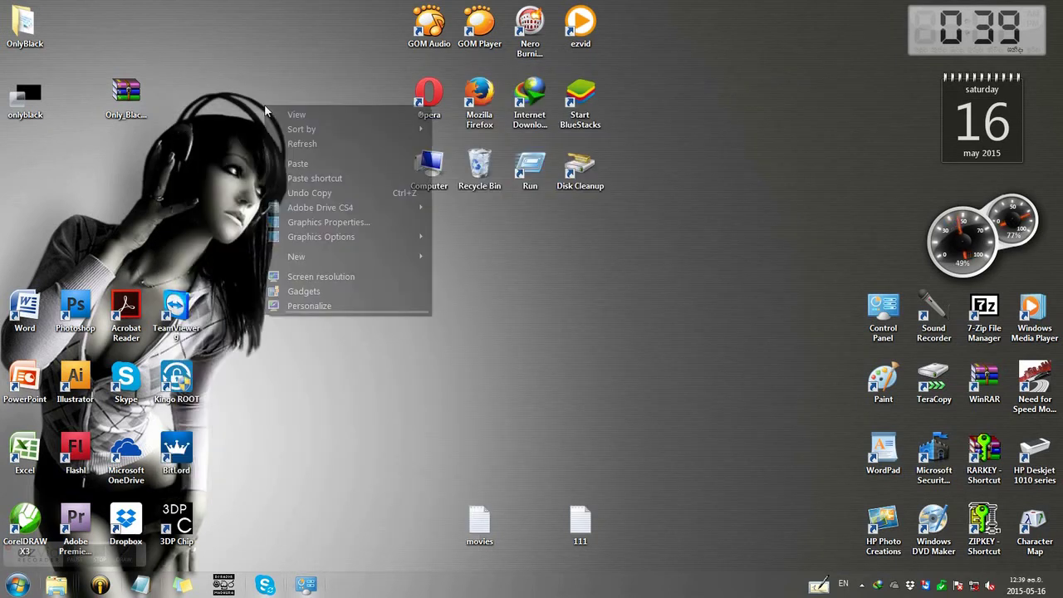
{"action": "left_click", "coordinate": [288, 144]}
{"action": "right_click", "coordinate": [288, 142]}
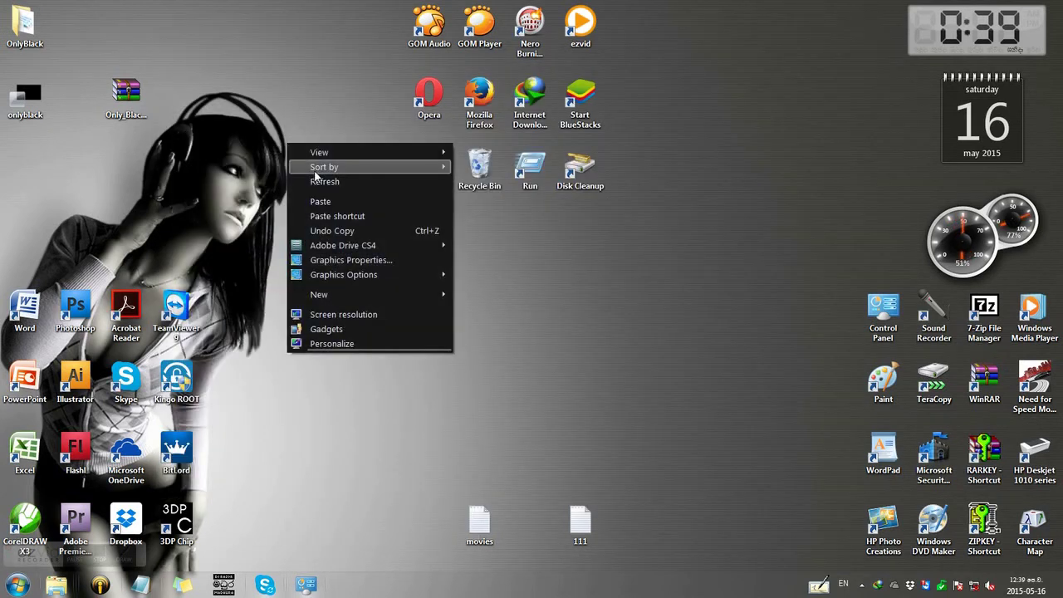
{"action": "left_click", "coordinate": [320, 182]}
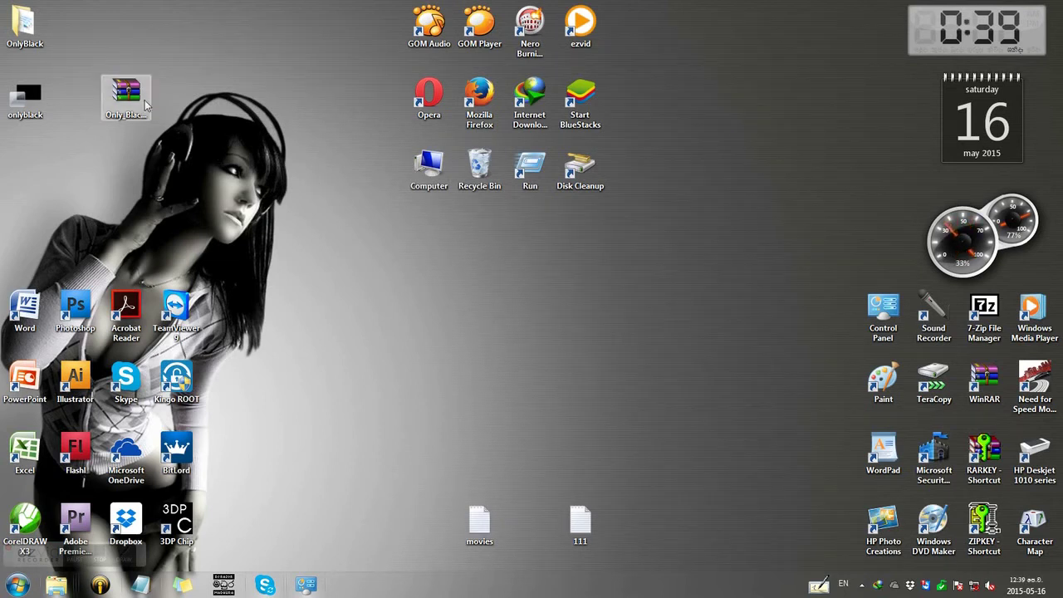
{"action": "left_click_drag", "start_coordinate": [119, 85], "coordinate": [73, 25]}
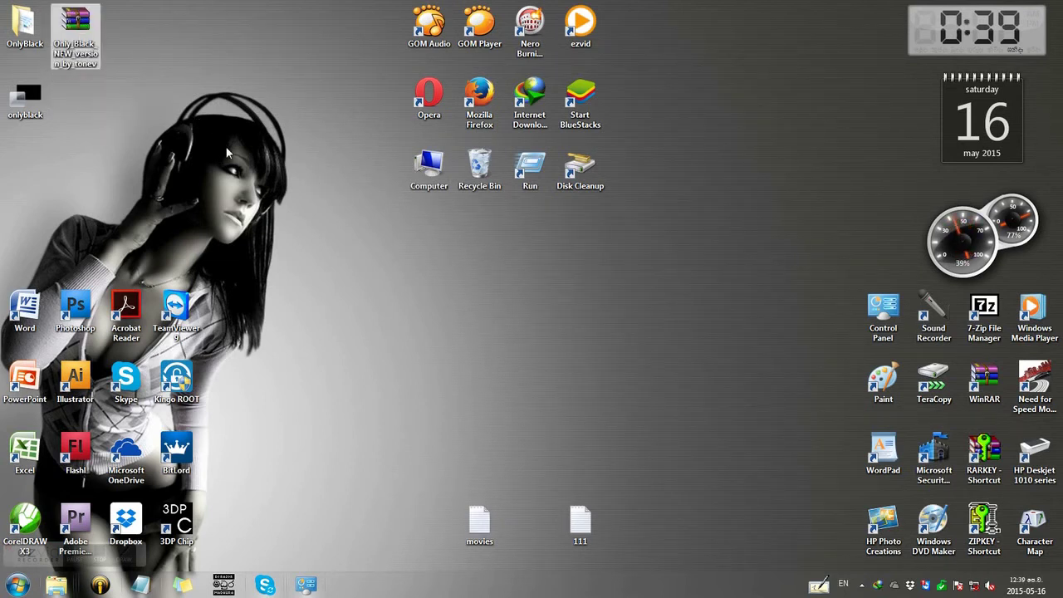
{"action": "right_click", "coordinate": [254, 127]}
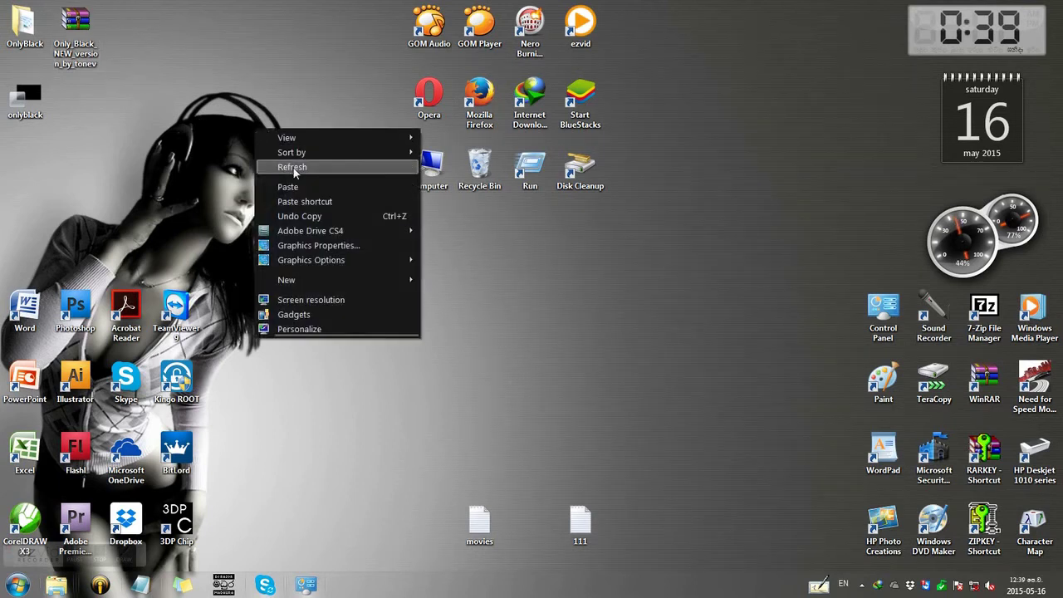
{"action": "left_click", "coordinate": [292, 169]}
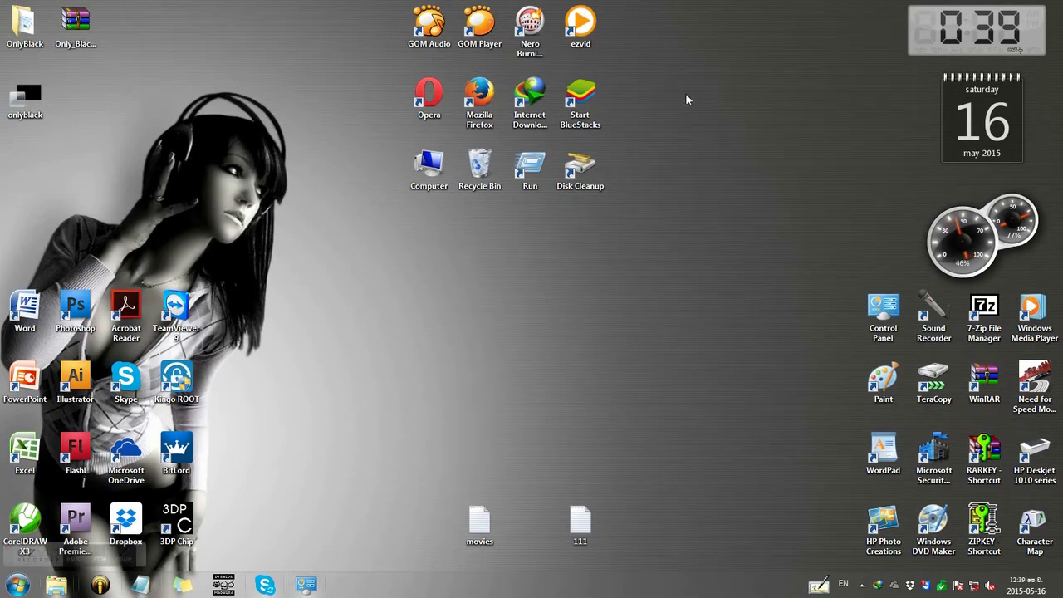
{"action": "left_click_drag", "start_coordinate": [681, 236], "coordinate": [371, 38]}
{"action": "left_click", "coordinate": [653, 203]}
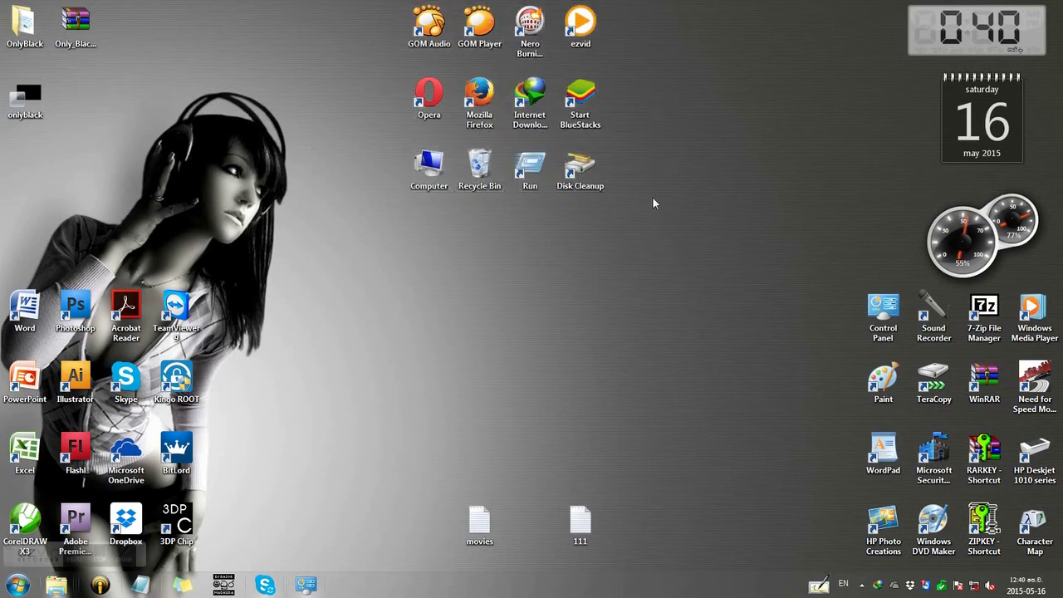
{"action": "left_click_drag", "start_coordinate": [689, 276], "coordinate": [367, 5]}
{"action": "left_click", "coordinate": [656, 182]}
{"action": "left_click_drag", "start_coordinate": [655, 242], "coordinate": [342, 3]}
{"action": "right_click", "coordinate": [628, 84]}
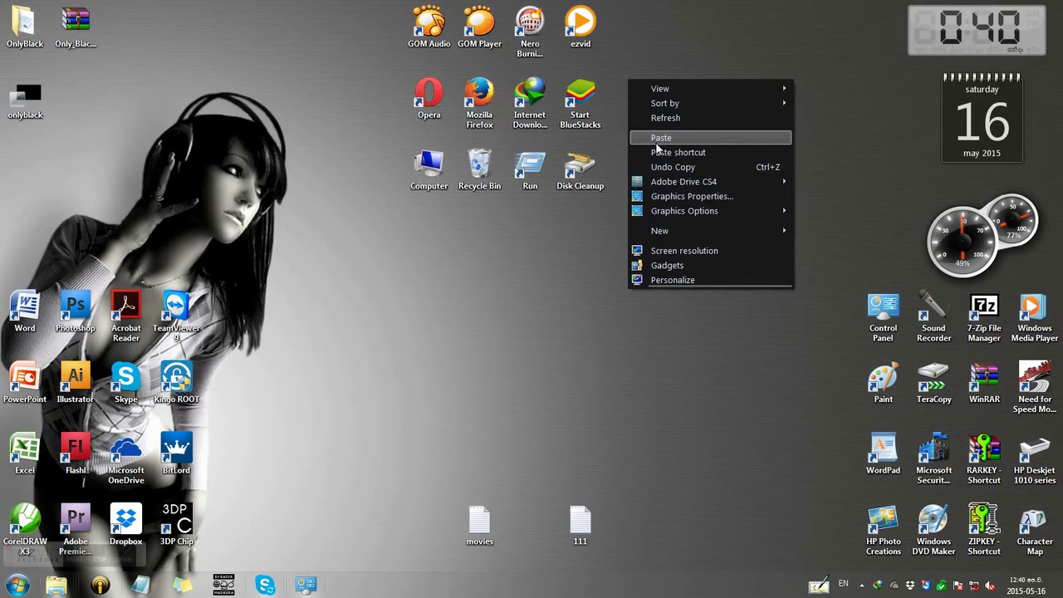
{"action": "left_click", "coordinate": [660, 117]}
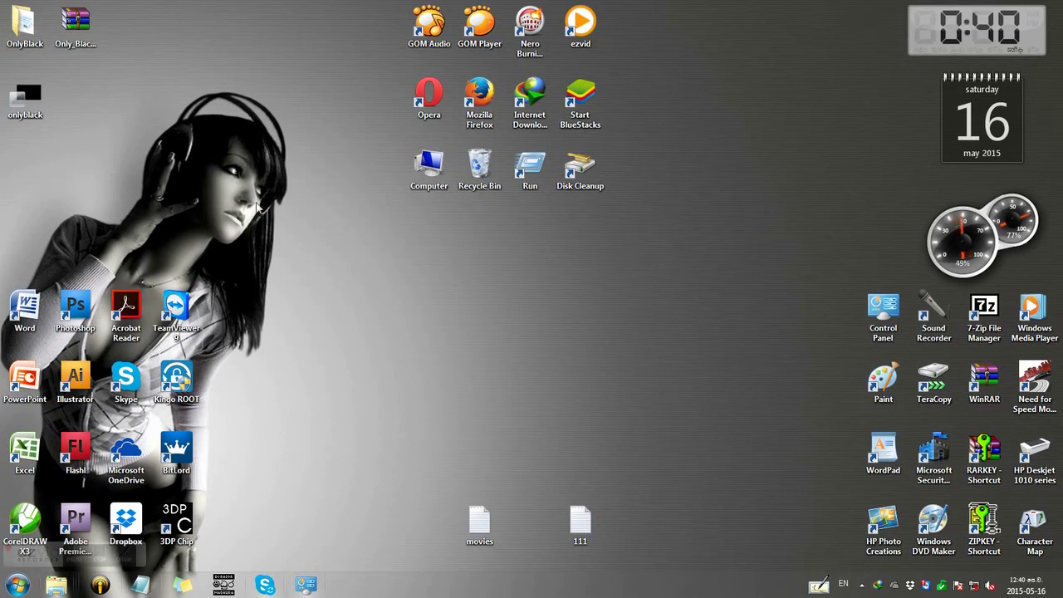
- Open the Themes folder at C:\Windows\Resources\Themes and examine its theme folders and files
{"action": "double_click", "coordinate": [420, 186]}
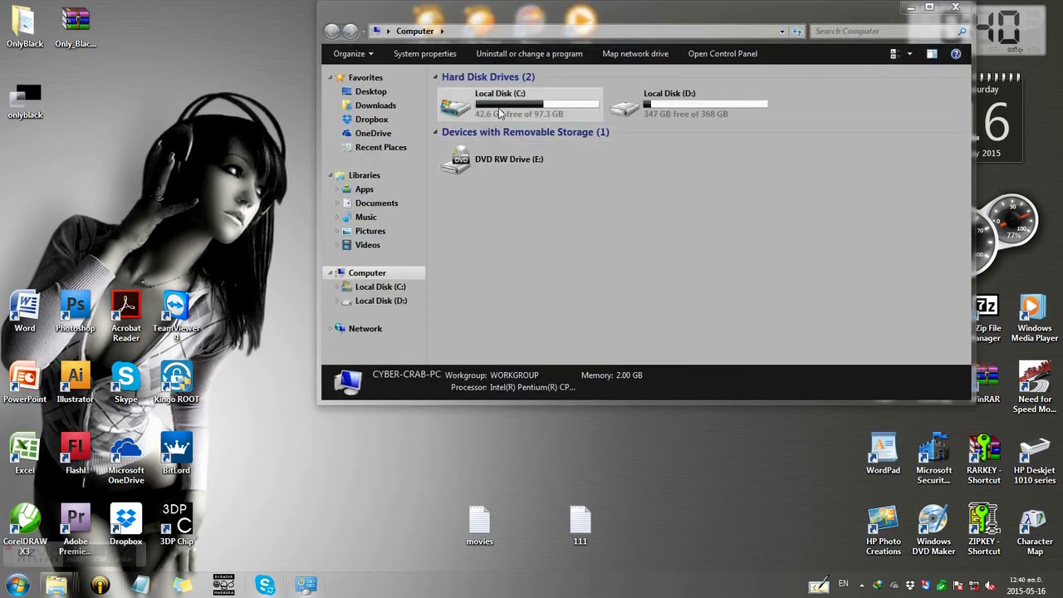
{"action": "double_click", "coordinate": [503, 103]}
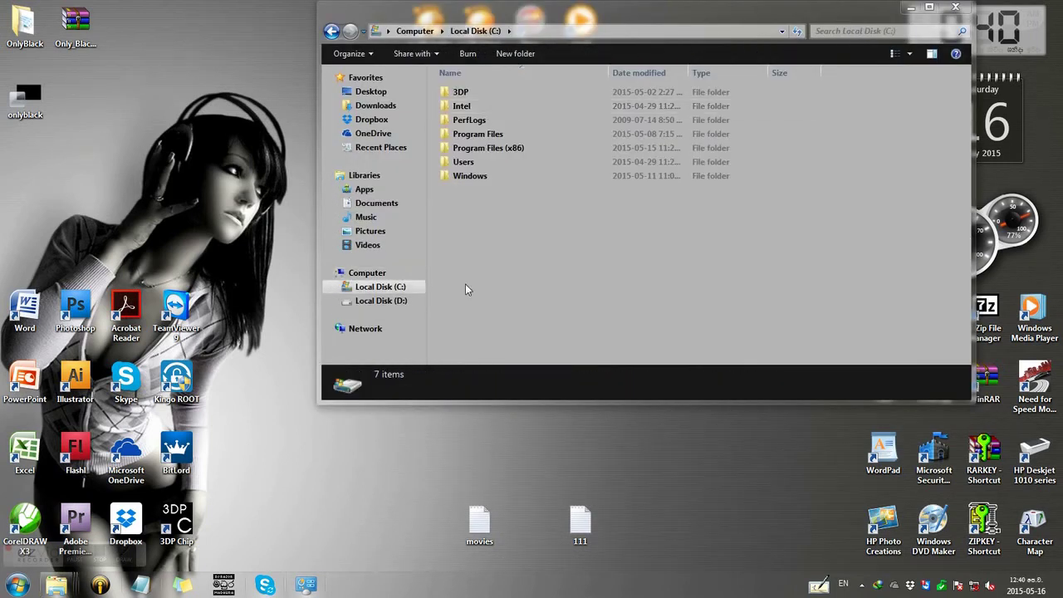
{"action": "double_click", "coordinate": [481, 175]}
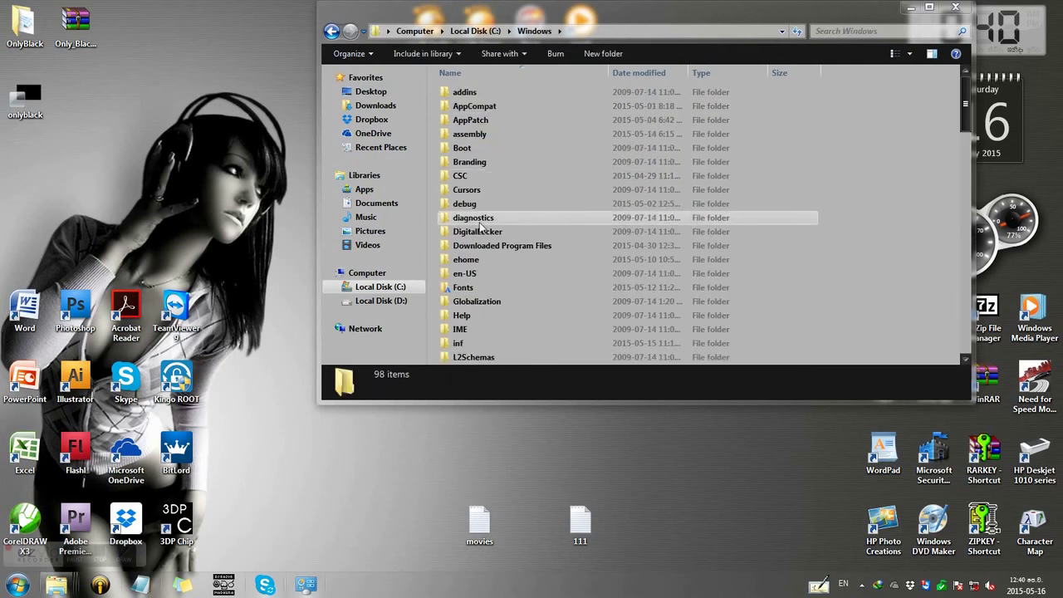
{"action": "scroll", "coordinate": [484, 236], "scroll_direction": "down", "scroll_amount": 6}
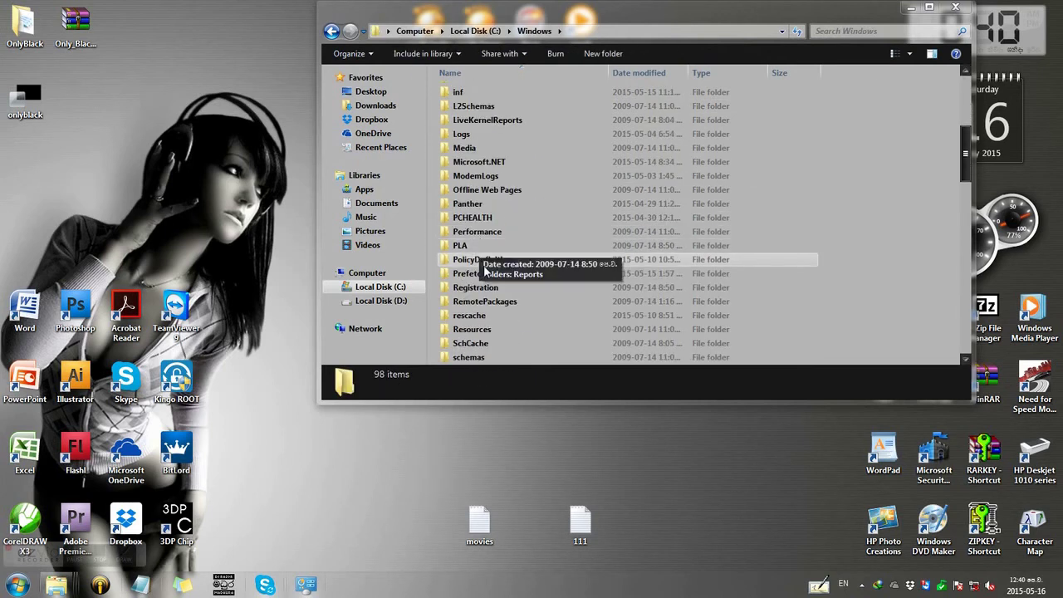
{"action": "double_click", "coordinate": [485, 332]}
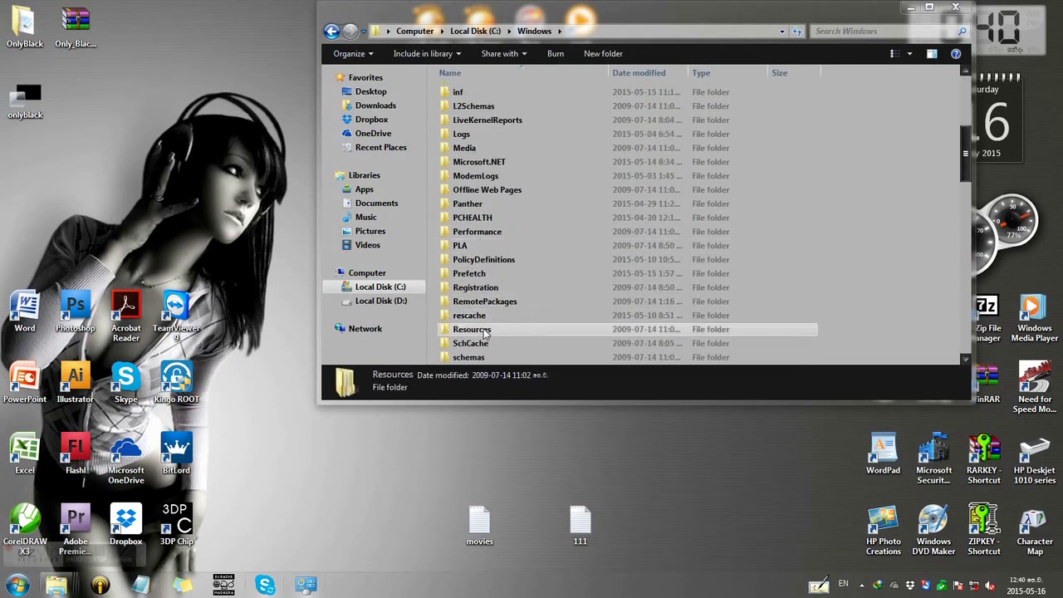
{"action": "left_click", "coordinate": [456, 109]}
{"action": "double_click", "coordinate": [456, 109]}
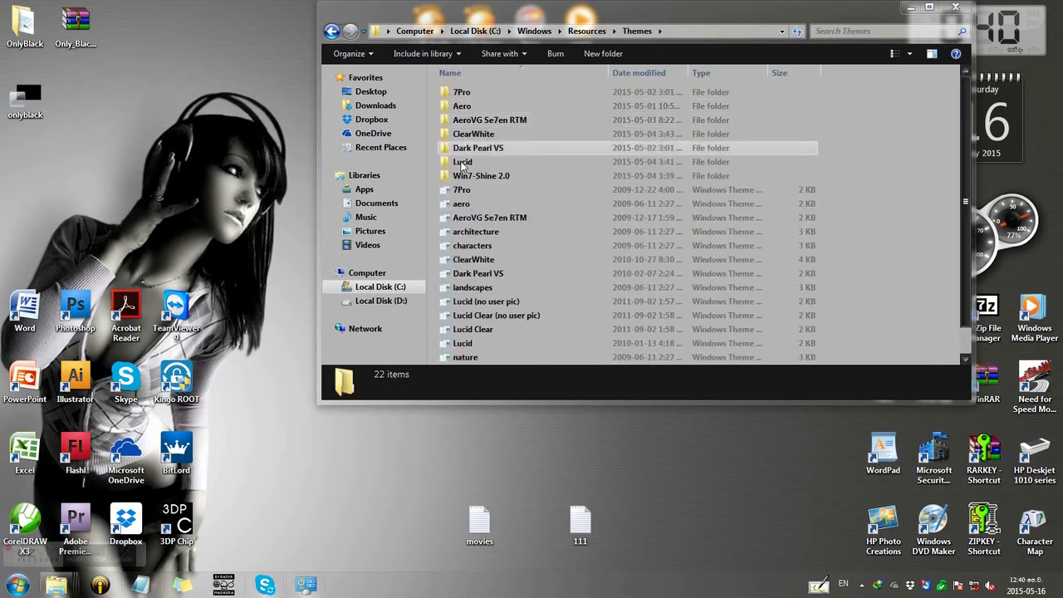
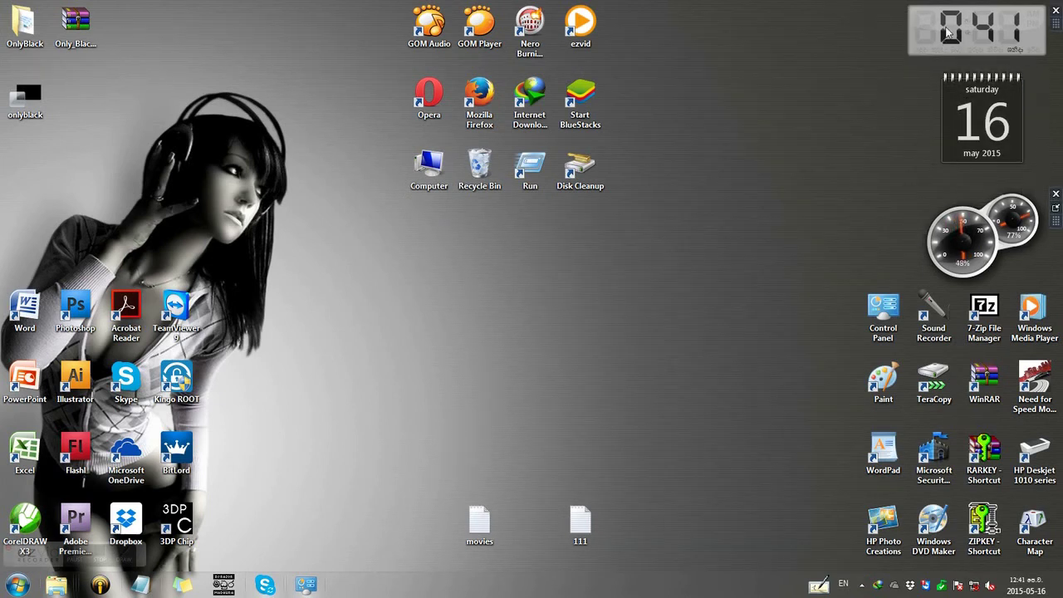
- Refresh the desktop and open the desktop gadget gallery
{"action": "right_click", "coordinate": [631, 75]}
{"action": "left_click", "coordinate": [663, 112]}
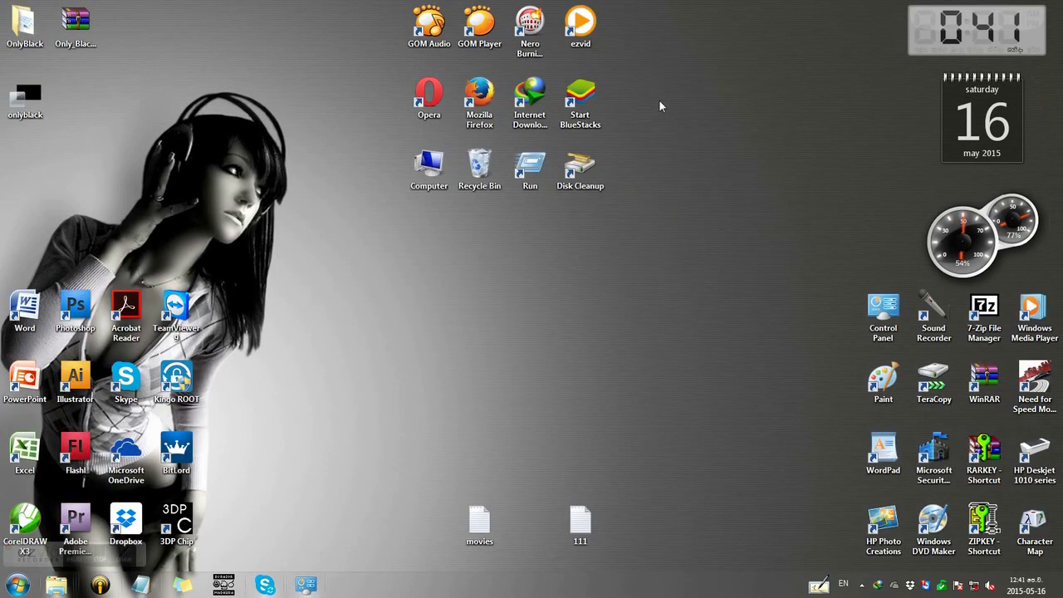
{"action": "right_click", "coordinate": [659, 99]}
{"action": "left_click", "coordinate": [682, 137]}
{"action": "right_click", "coordinate": [677, 185]}
{"action": "left_click", "coordinate": [720, 372]}
{"action": "right_click", "coordinate": [737, 107]}
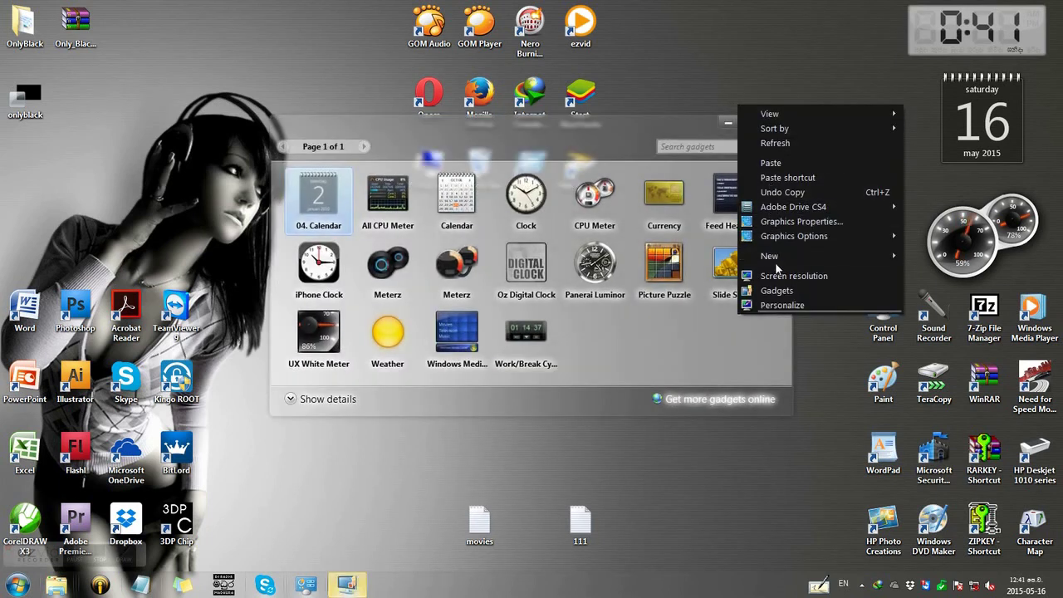
{"action": "left_click", "coordinate": [725, 45]}
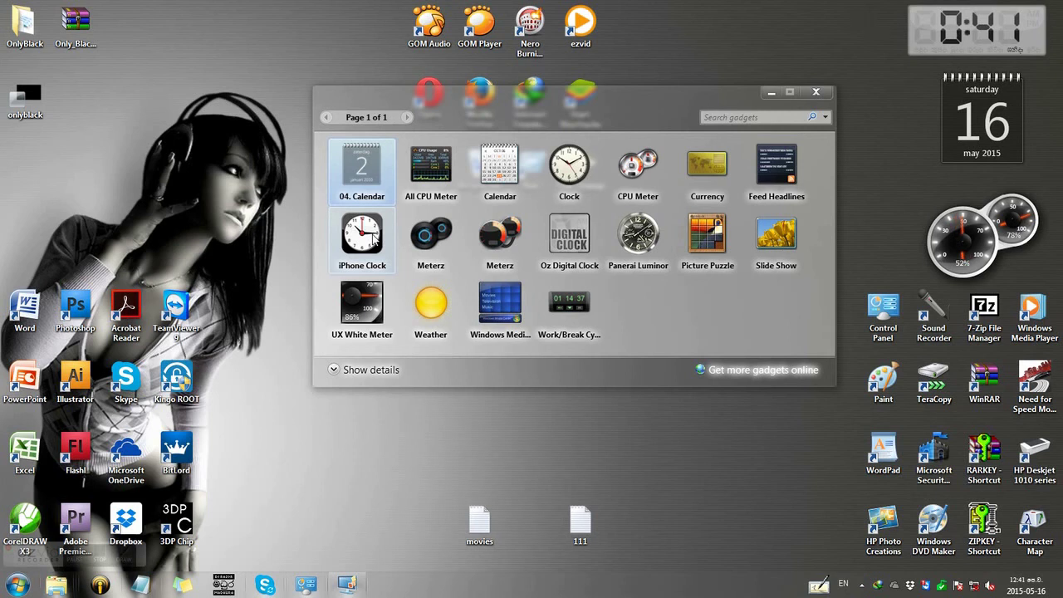
- Reposition the gadget gallery, examine the themes in the Personalization window, and minimize that window
{"action": "left_click_drag", "start_coordinate": [412, 86], "coordinate": [374, 73]}
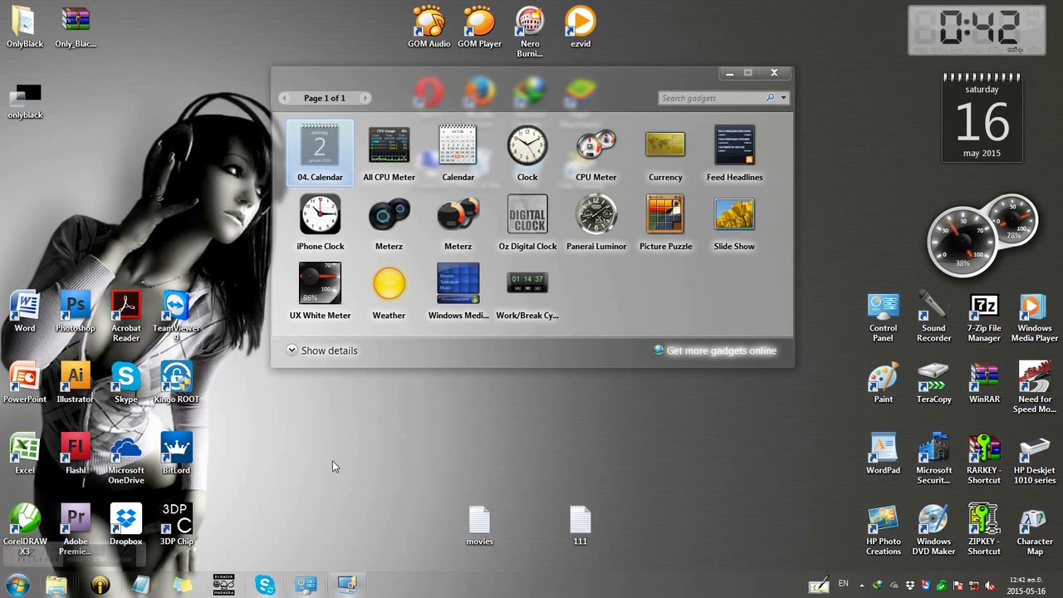
{"action": "left_click", "coordinate": [306, 585]}
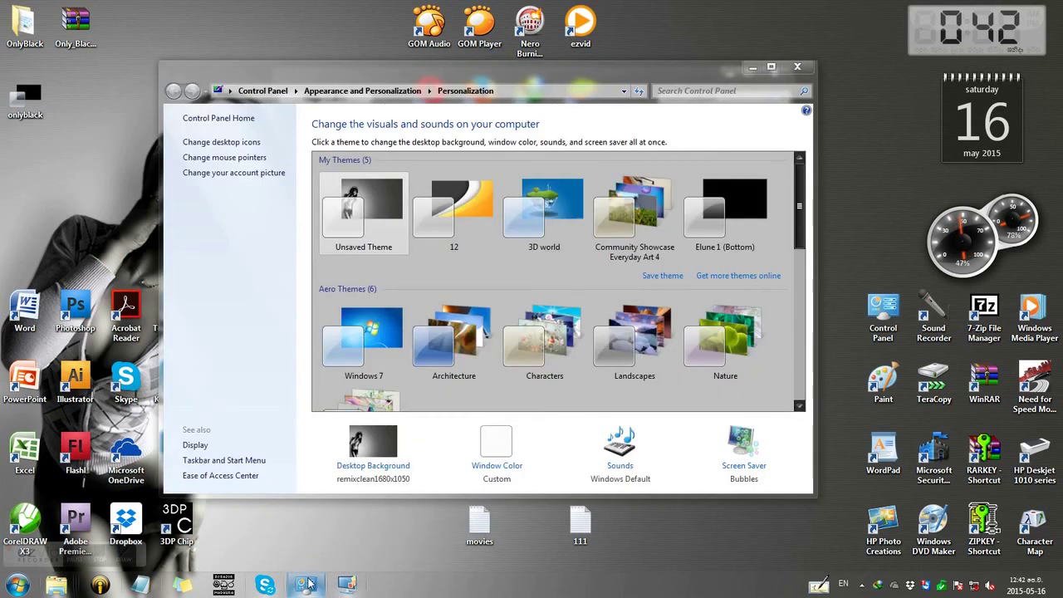
{"action": "left_click", "coordinate": [751, 67]}
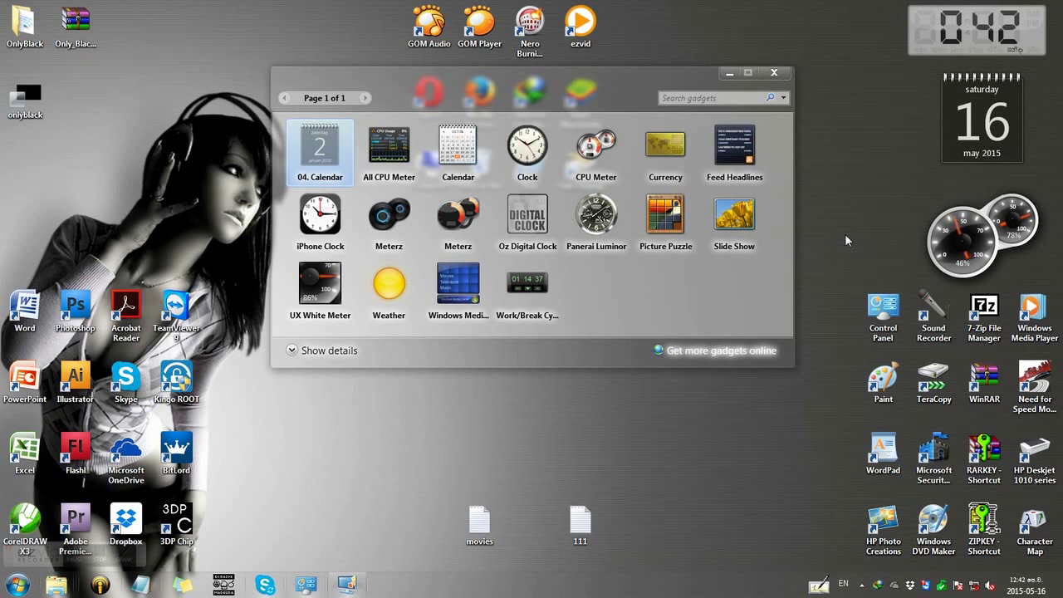
- Examine the gadget gallery while moving it around the desktop, and minimize it
{"action": "left_click_drag", "start_coordinate": [711, 72], "coordinate": [660, 140]}
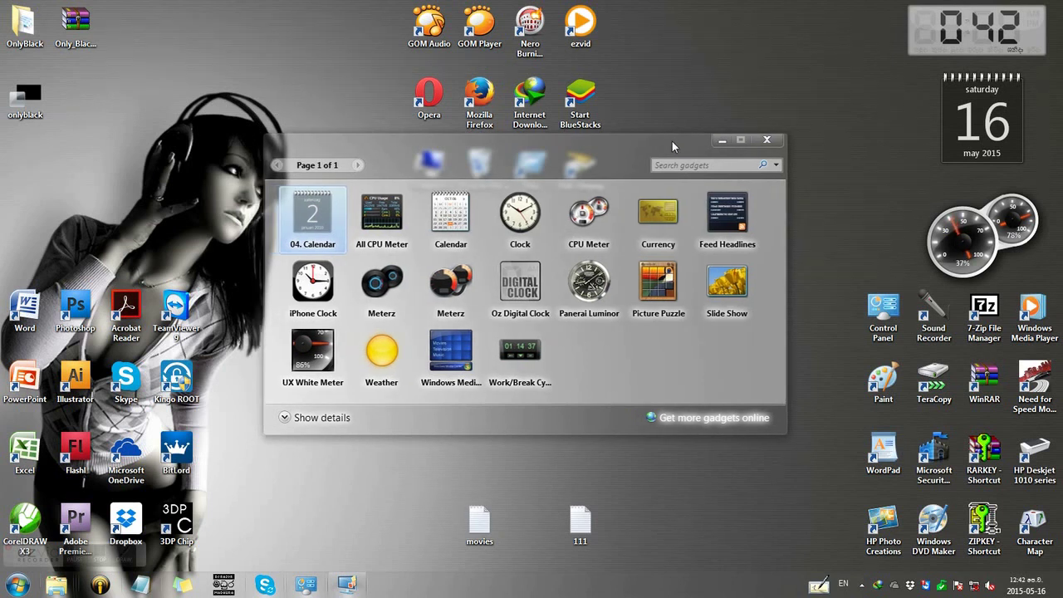
{"action": "left_click_drag", "start_coordinate": [672, 143], "coordinate": [668, 70]}
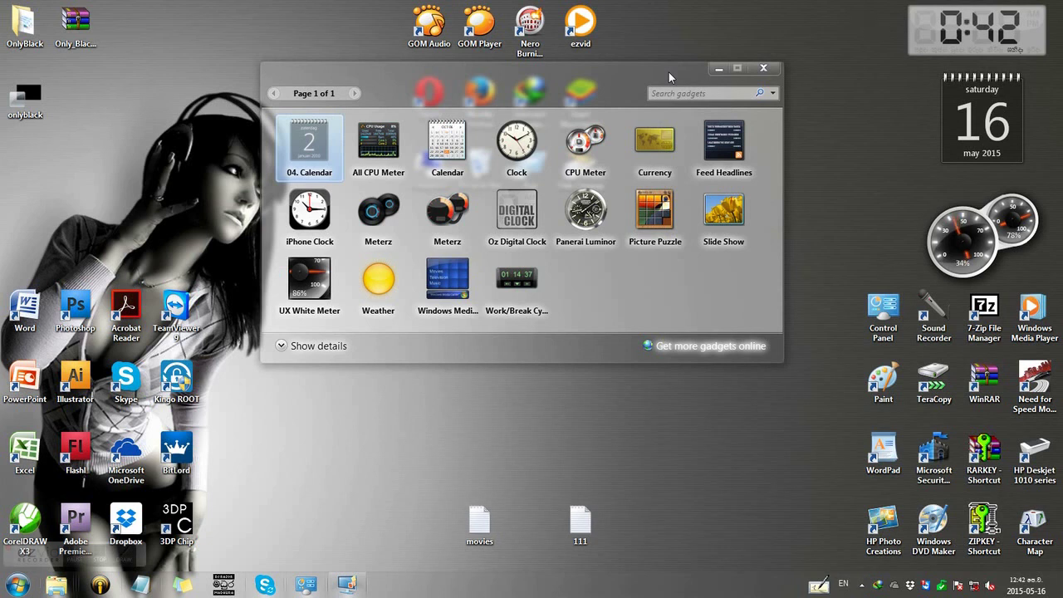
{"action": "left_click_drag", "start_coordinate": [668, 73], "coordinate": [677, 204]}
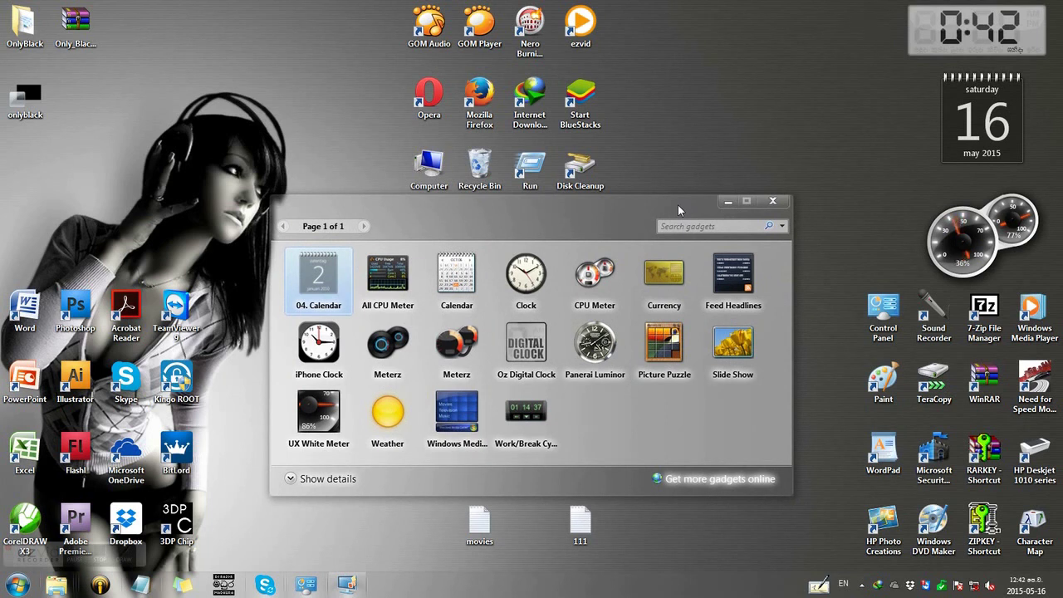
{"action": "left_click", "coordinate": [726, 201]}
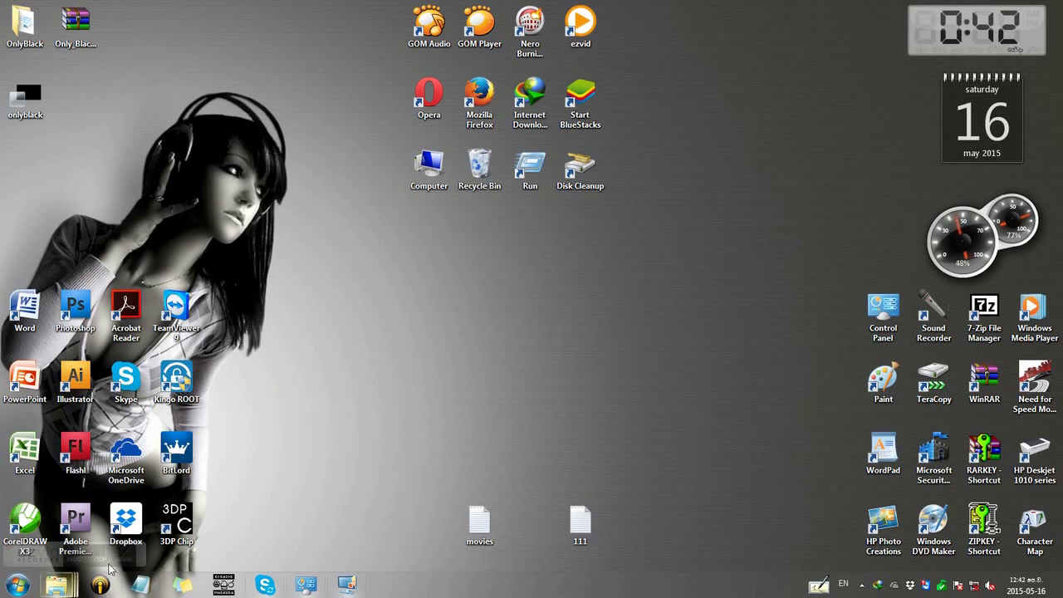